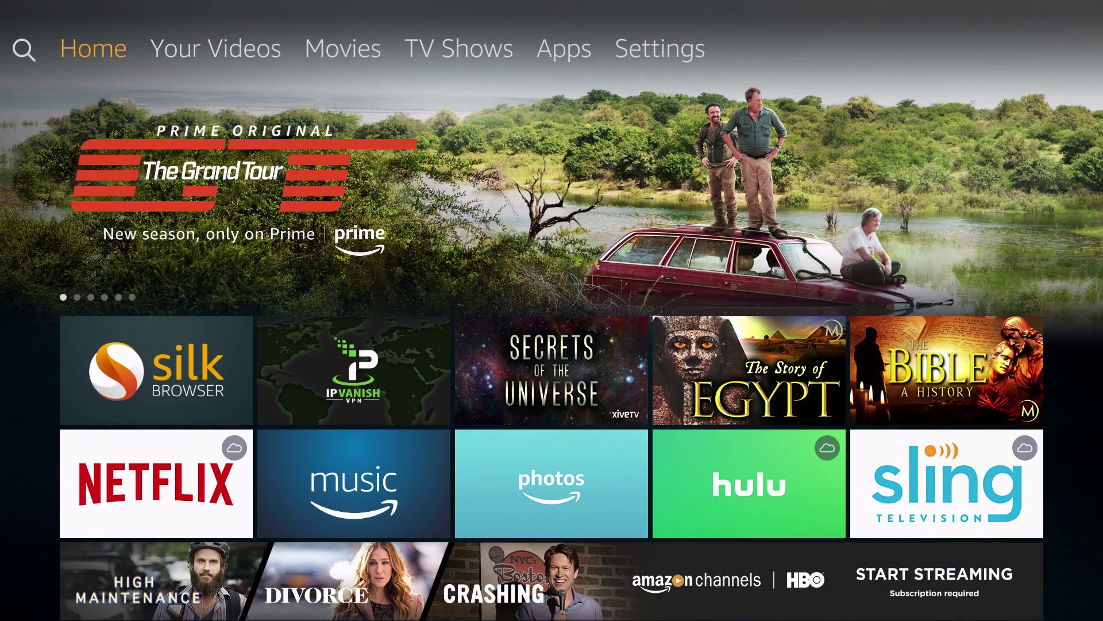
Step: Turn on and confirm Apps from Unknown Sources under Device > Developer options, then return Home
key(Right)
key(Right)
key(Right)
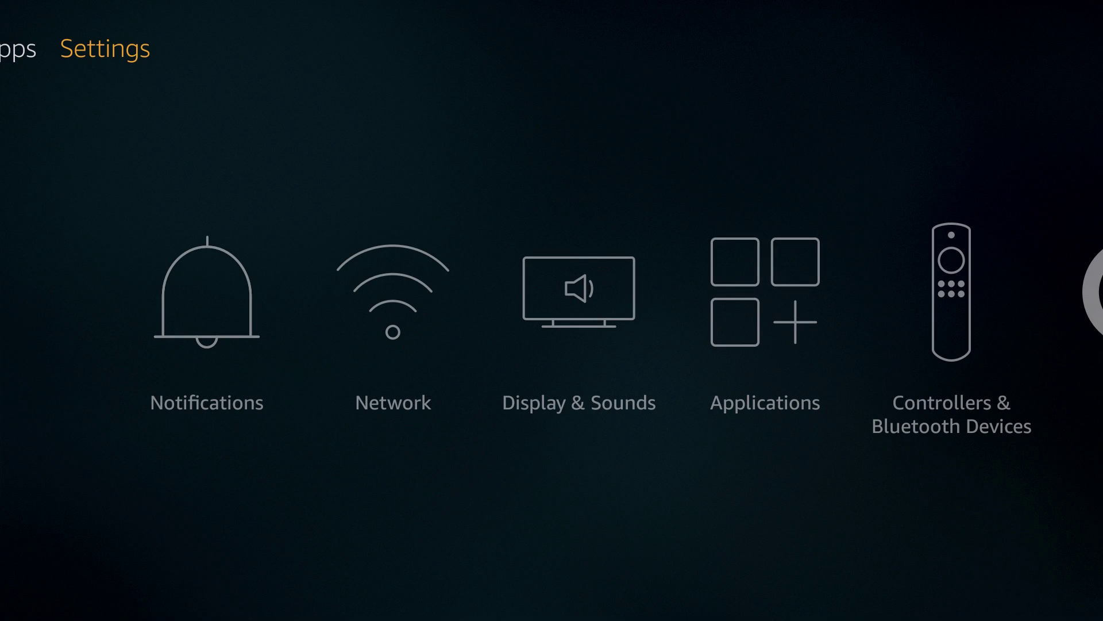
key(Down)
key(Right)
key(Right)
key(Right)
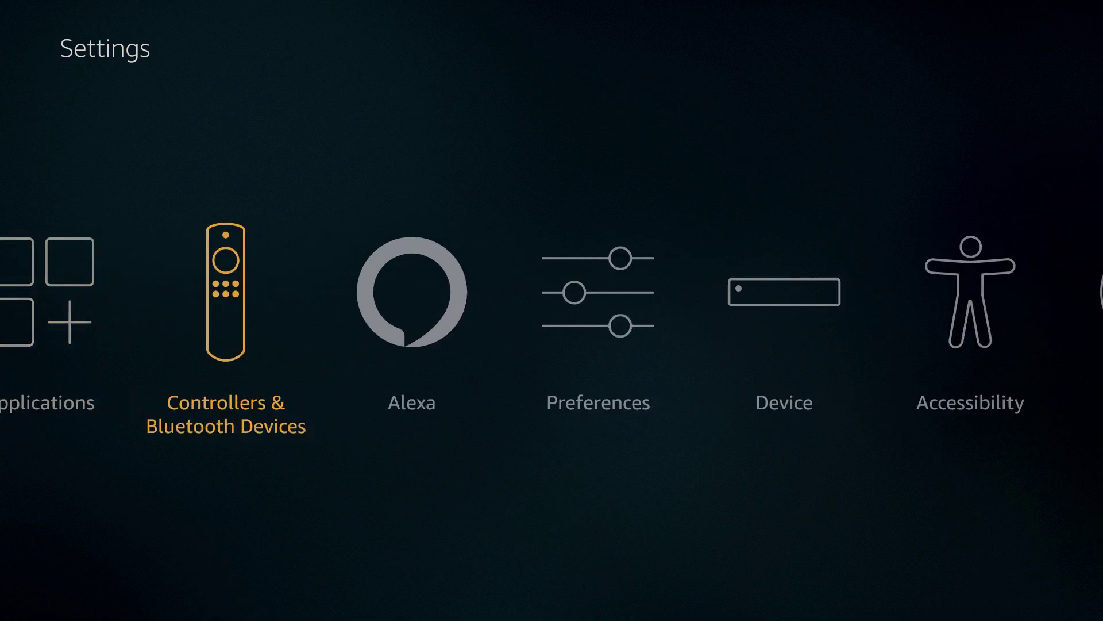
key(Right)
key(Return)
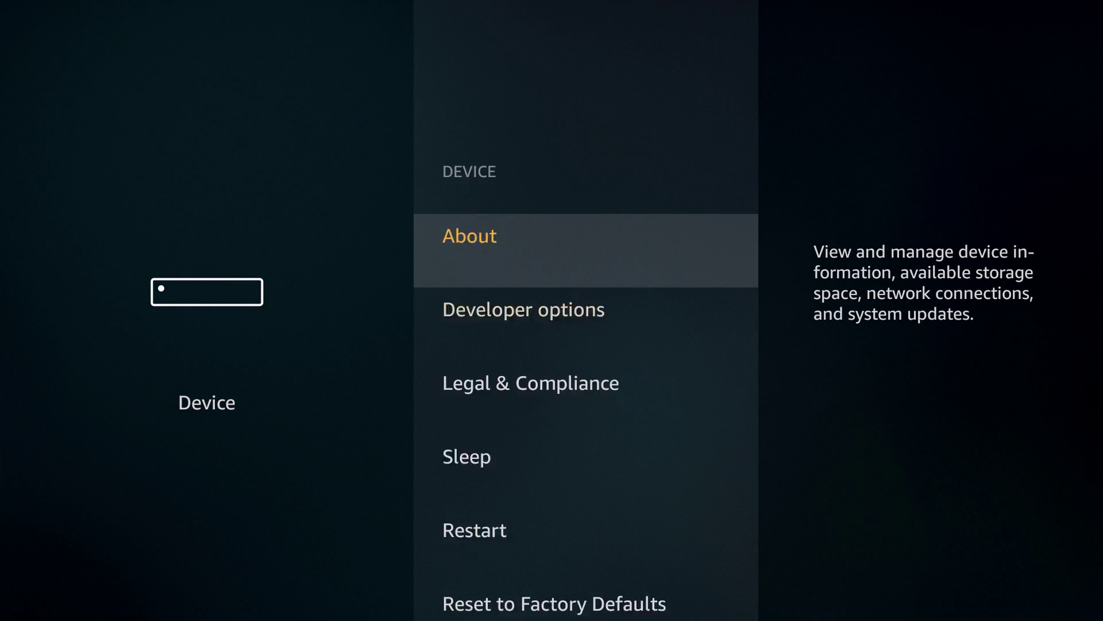
key(Down)
key(Down)
key(Return)
key(Return)
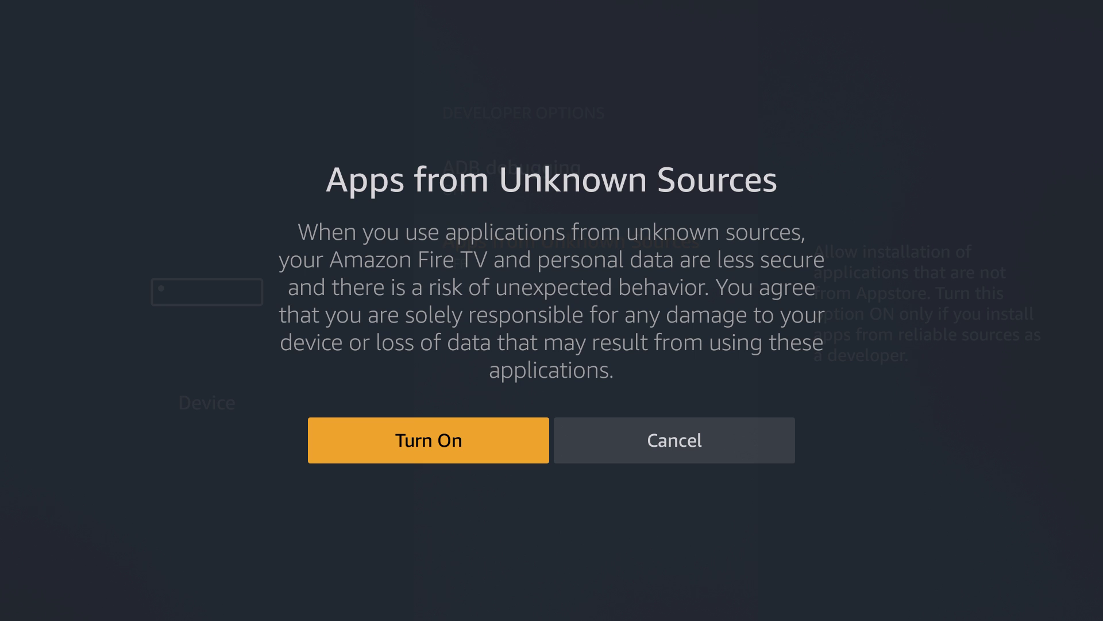
key(Return)
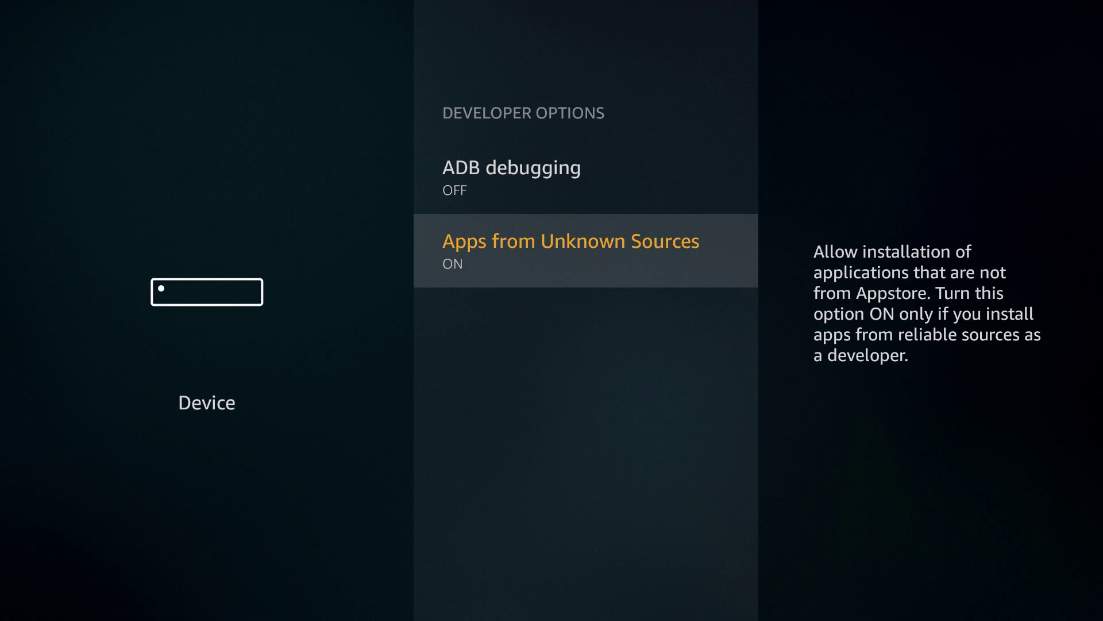
key(Home)
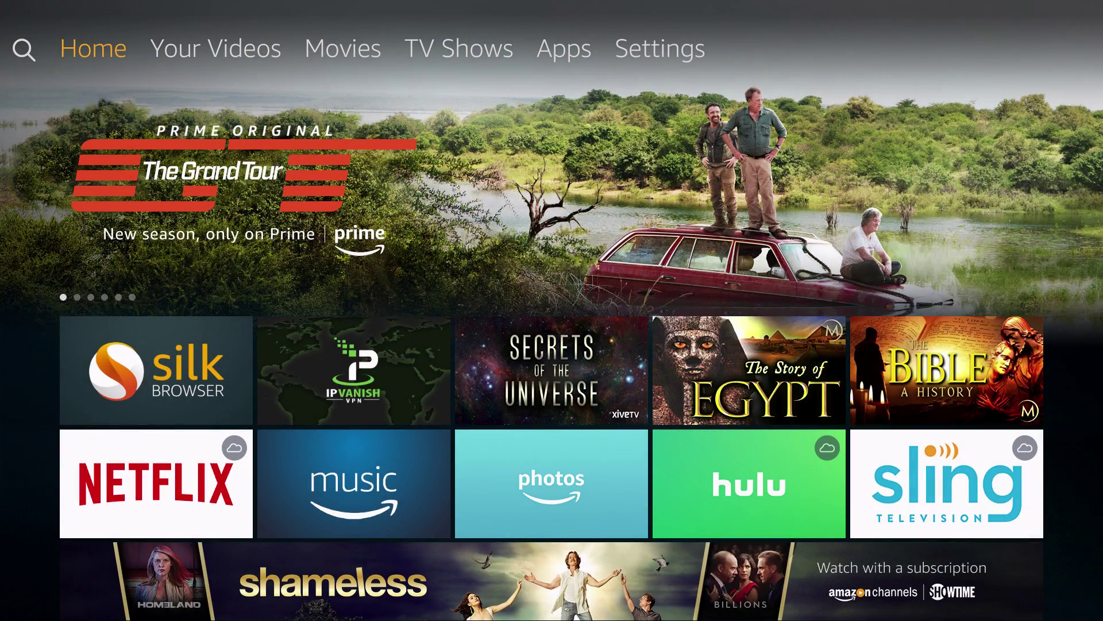
Step: Enter 'Dow' in Fire TV search and pick the Downloader suggestion
key(Left)
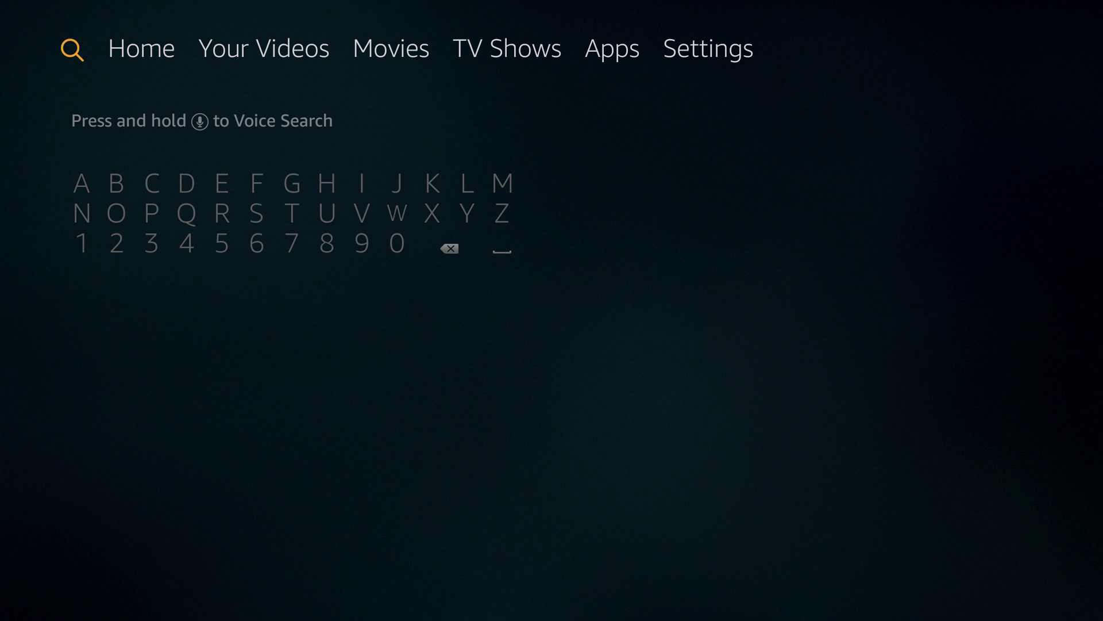
key(Down)
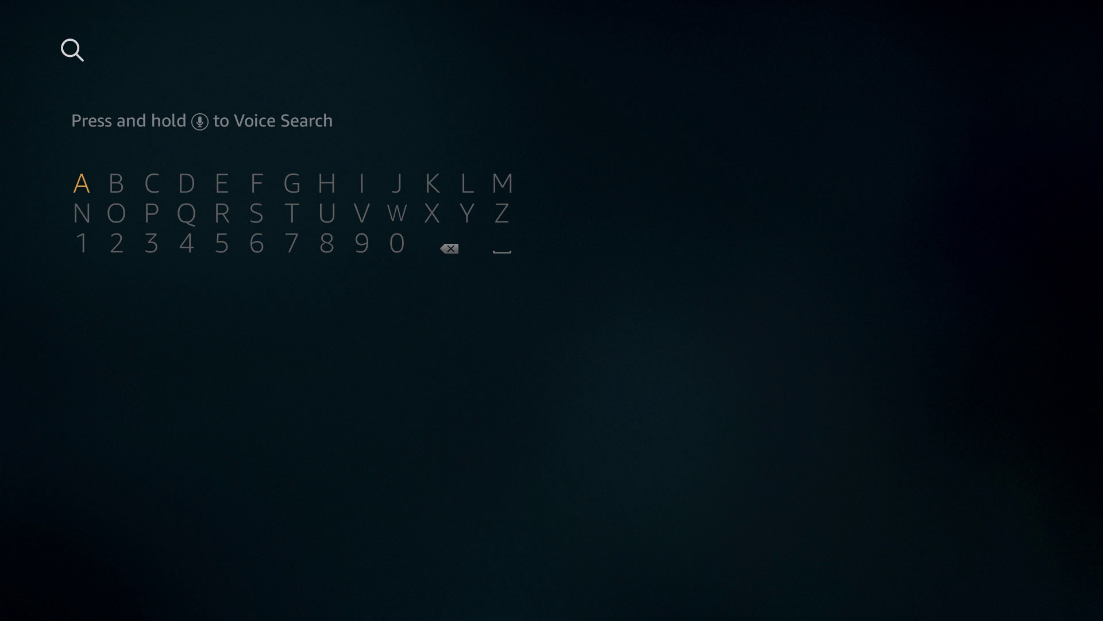
key(Right)
key(Right)
key(Right)
key(Return)
key(Down)
key(Left)
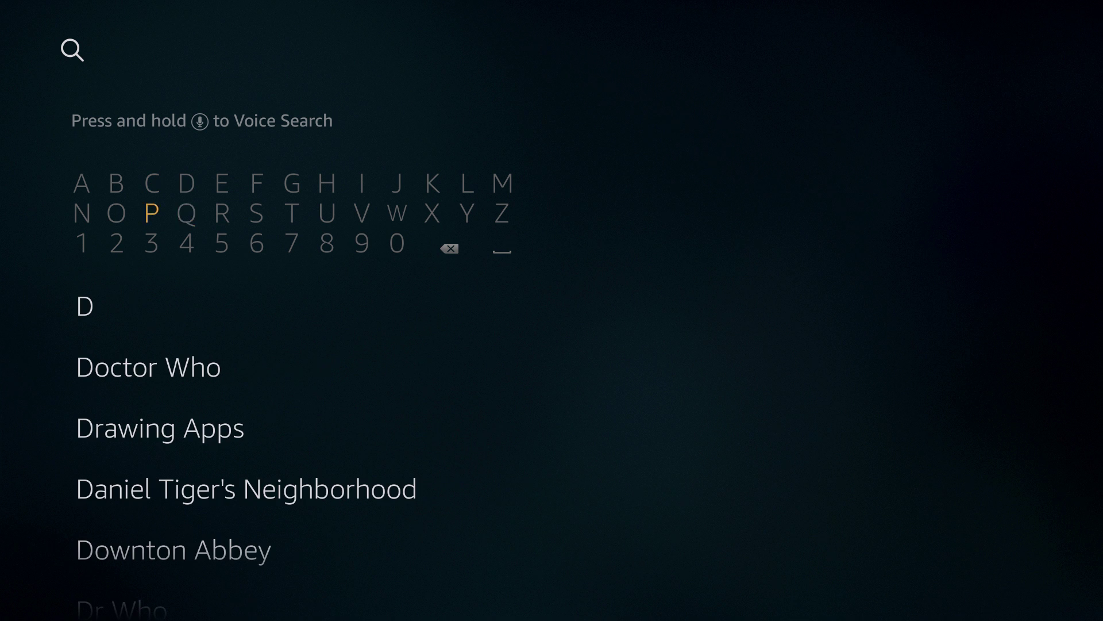
key(Left)
key(Return)
key(Left)
key(Left)
key(Left)
key(Return)
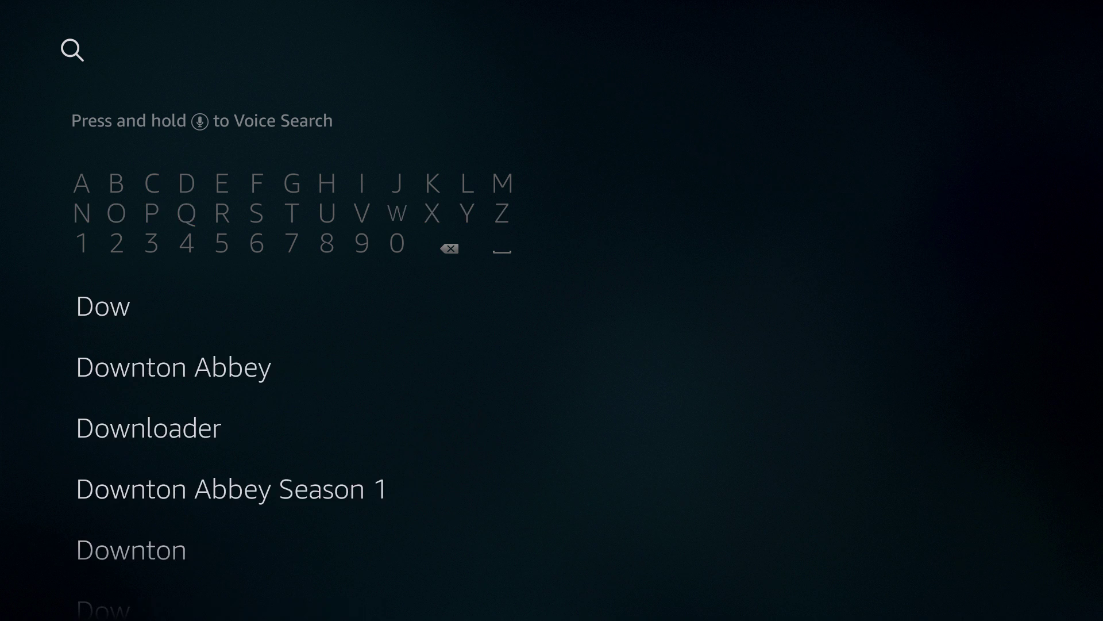
key(Down)
key(Down)
key(Down)
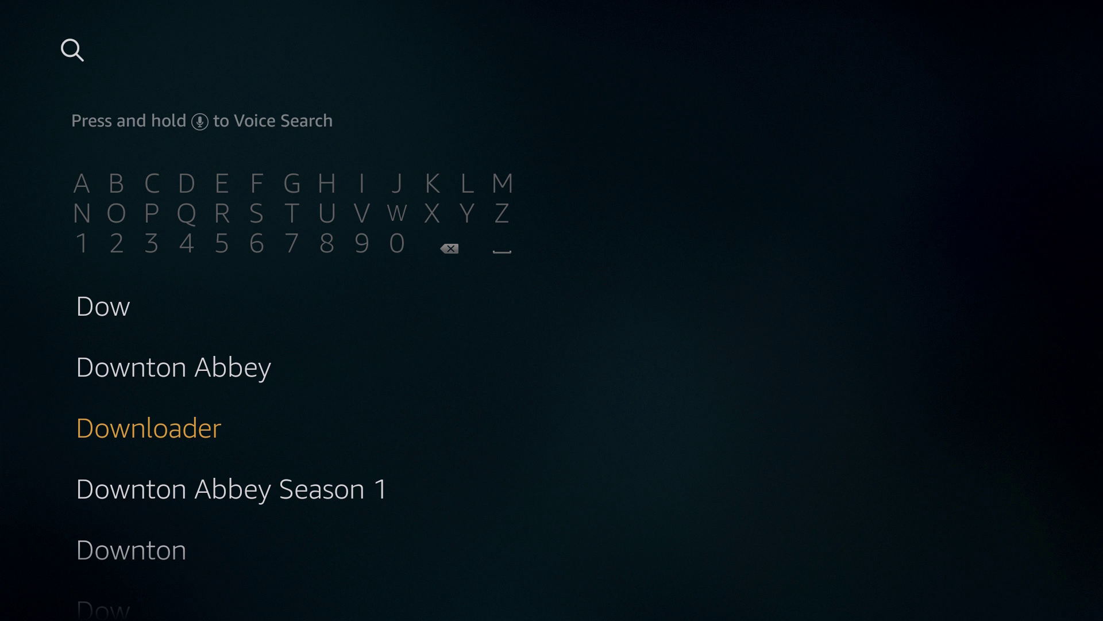
key(Return)
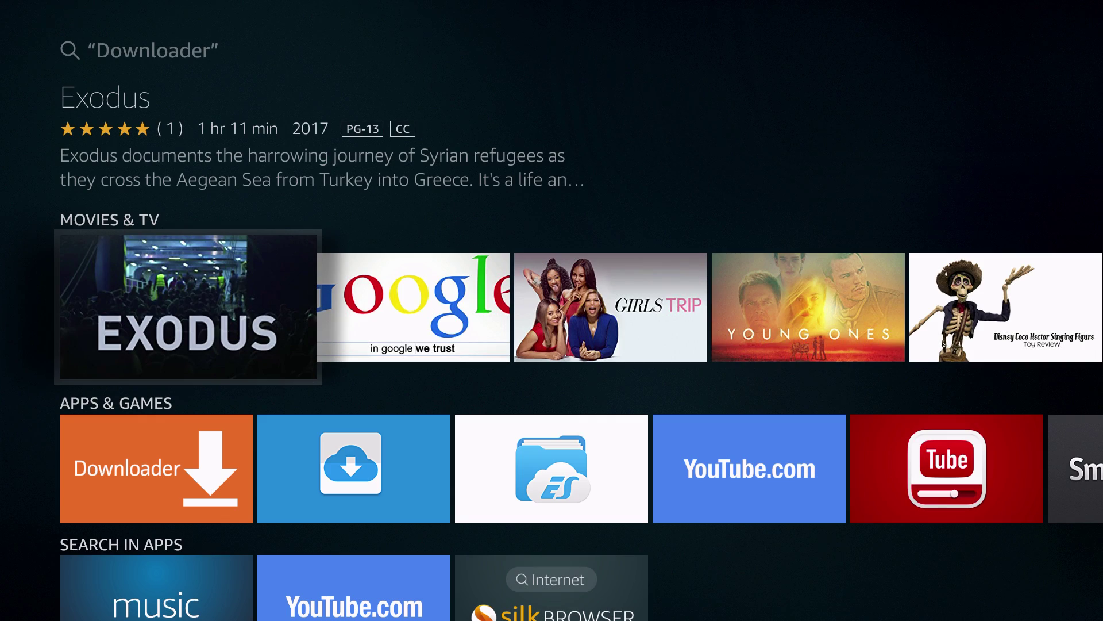
Step: Open the Downloader app's details page, download it, and launch it once installed
key(Down)
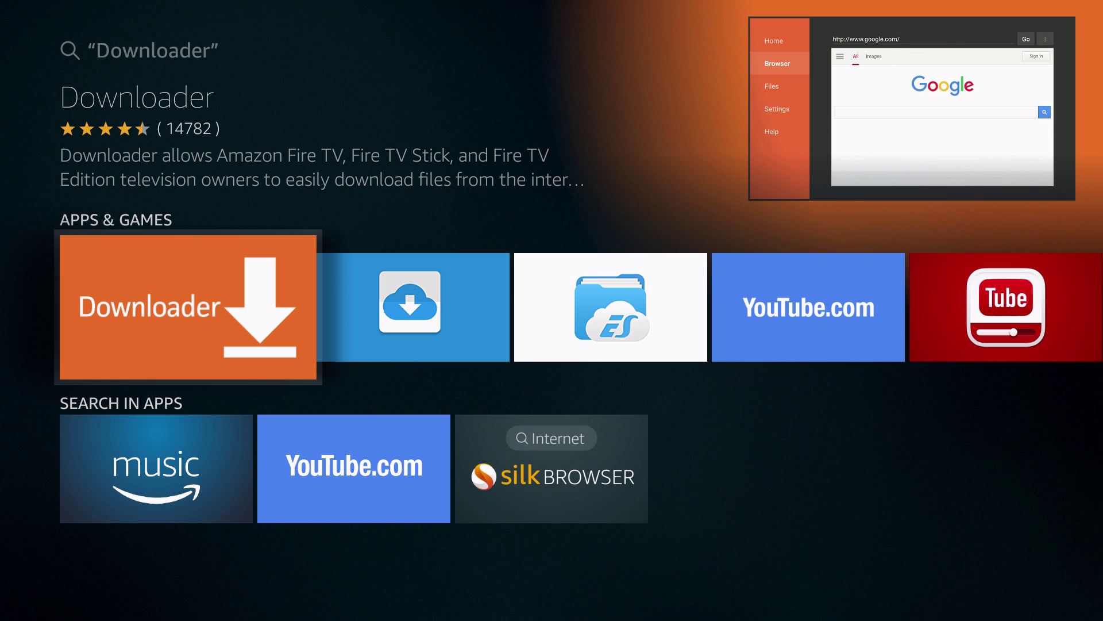
key(Return)
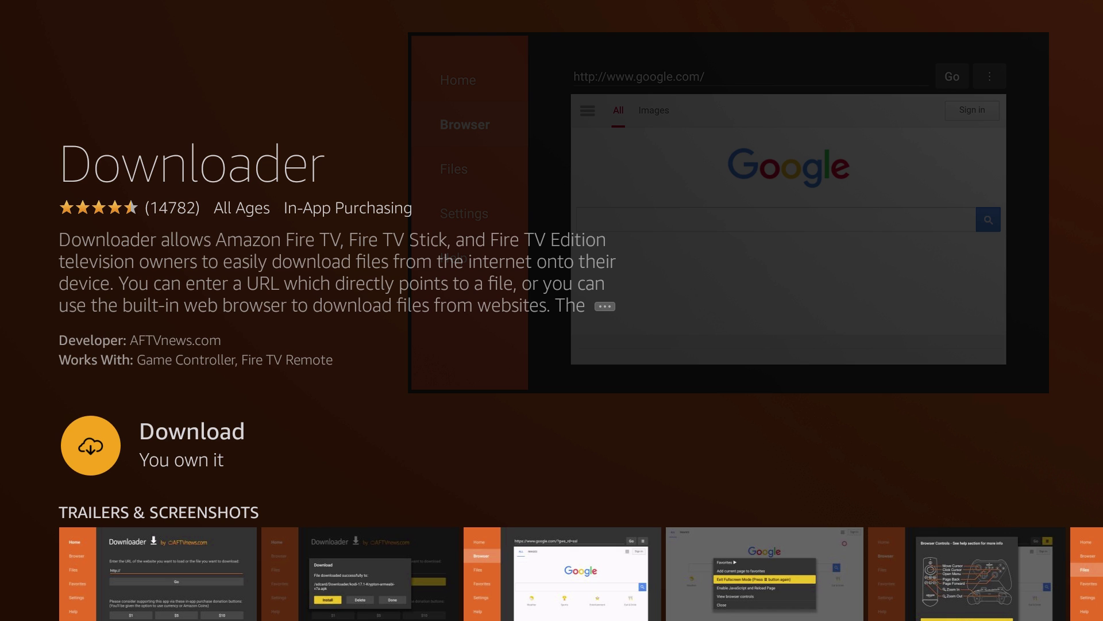
key(Return)
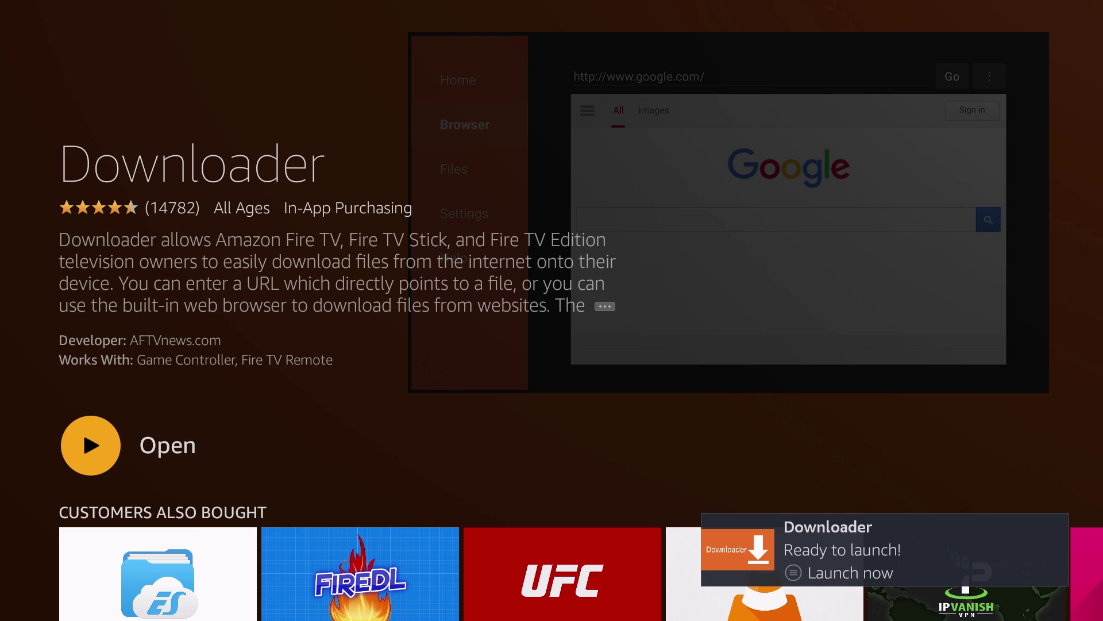
key(Return)
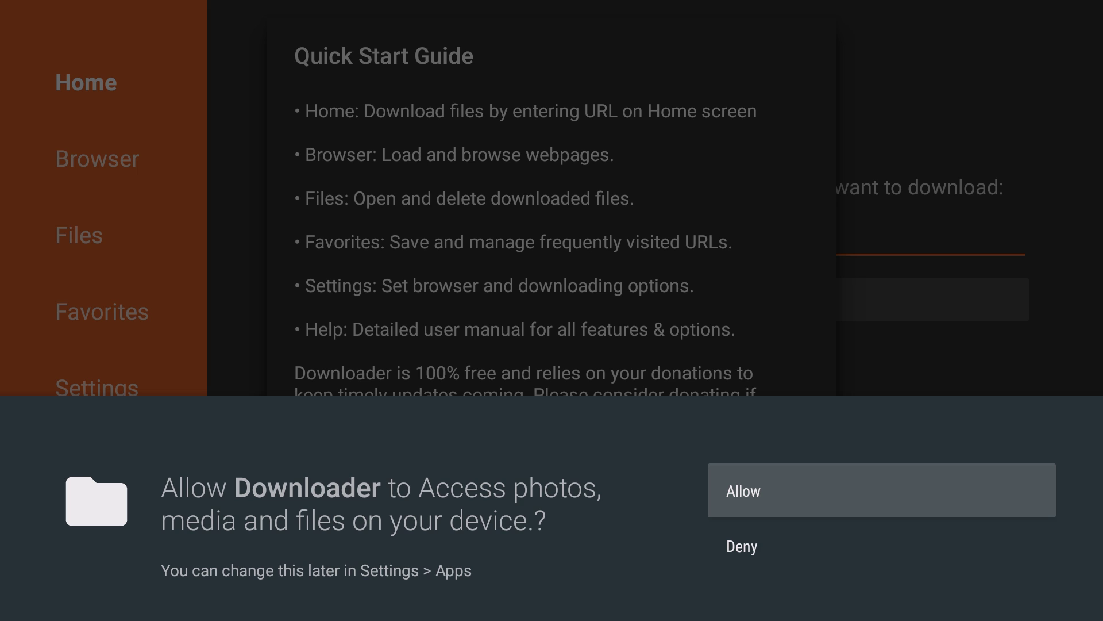
Step: Allow Downloader access to device files and dismiss the quick start guide
key(Return)
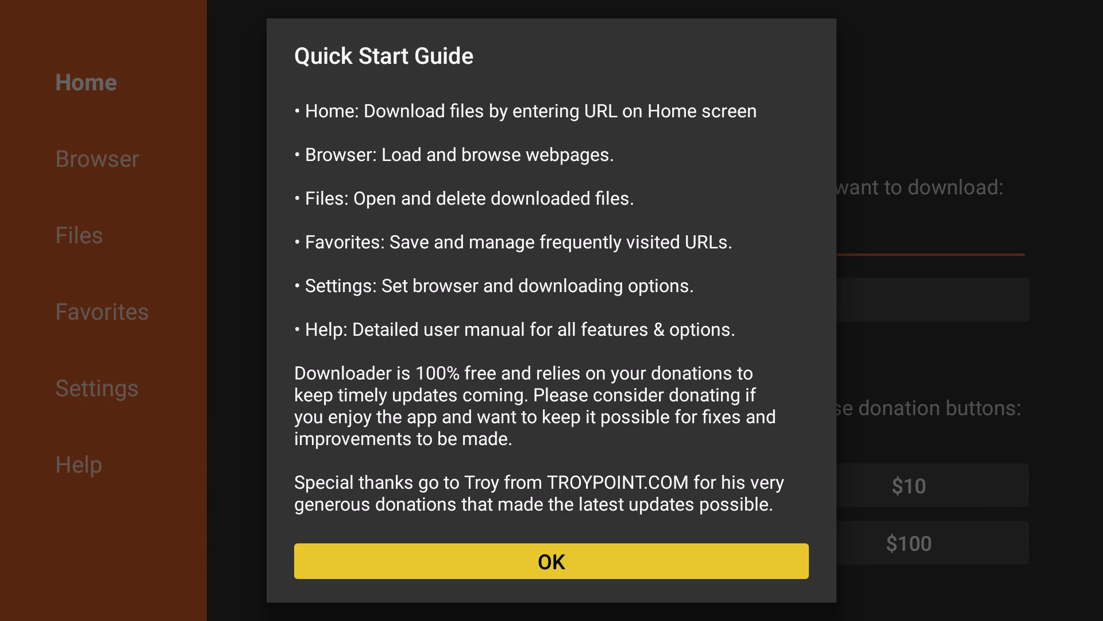
key(Return)
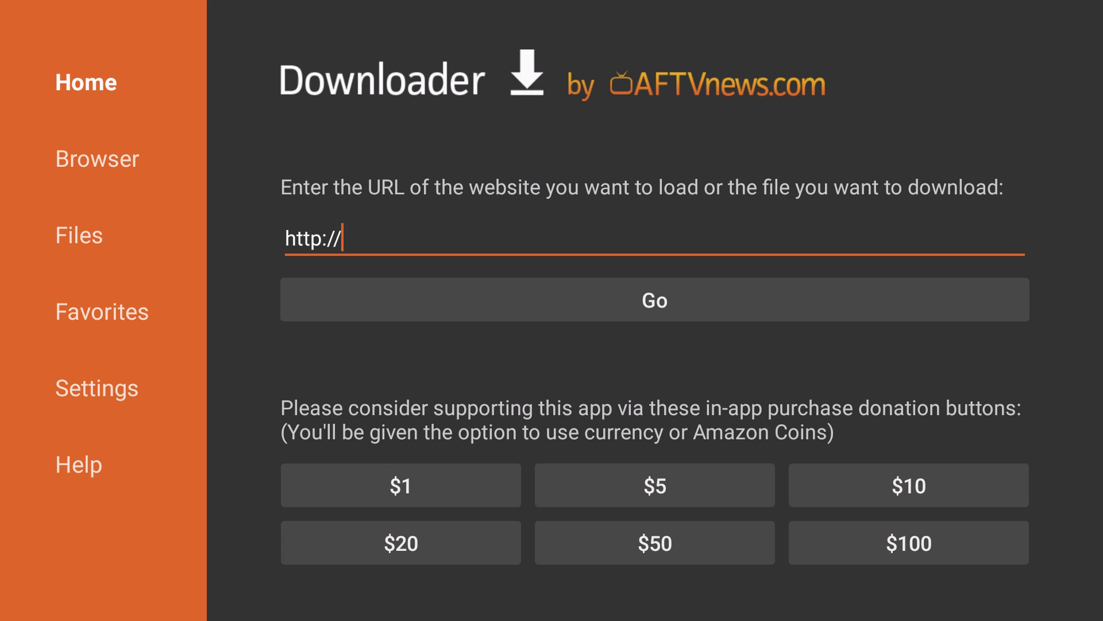
key(Left)
key(Left)
key(Left)
key(Left)
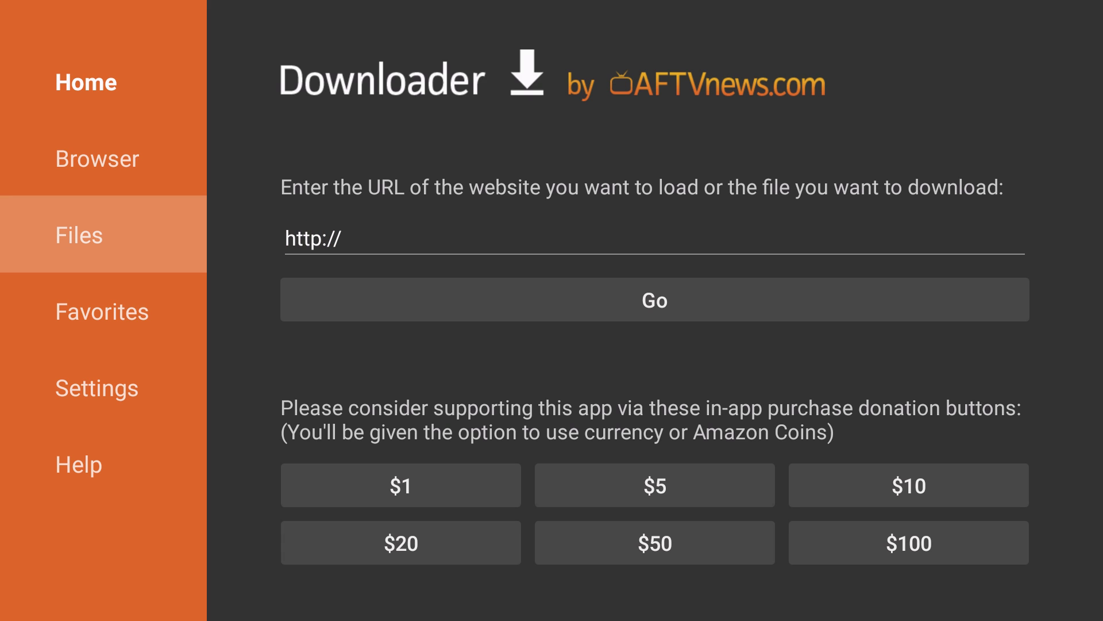
Step: Turn on Enable JavaScript in Downloader's settings and return to the Home URL page
key(Down)
key(Down)
key(Return)
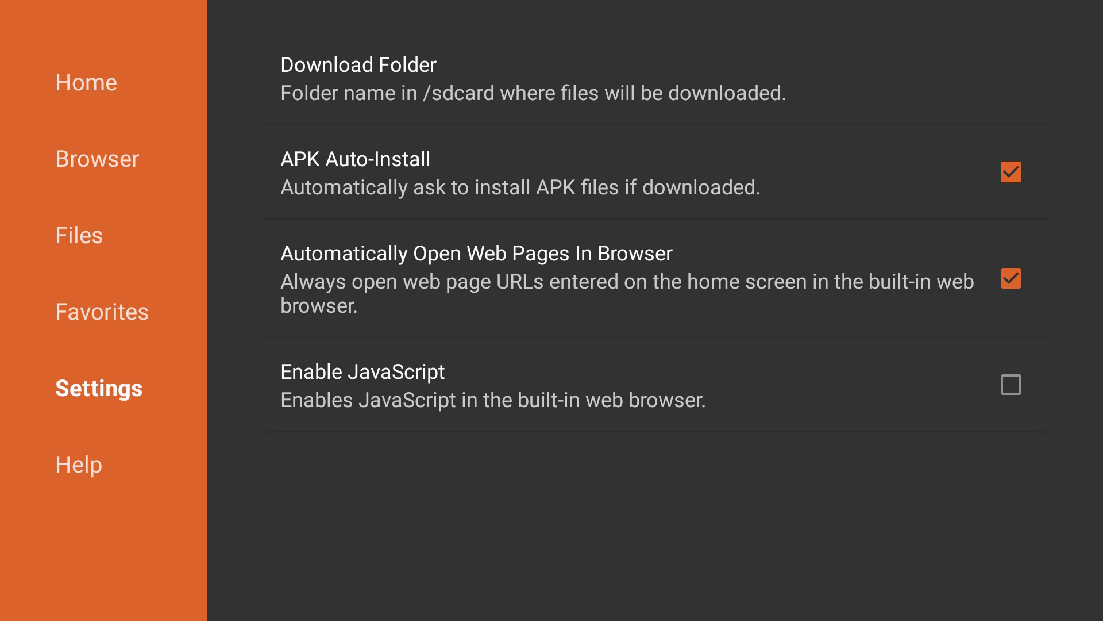
key(Right)
key(Return)
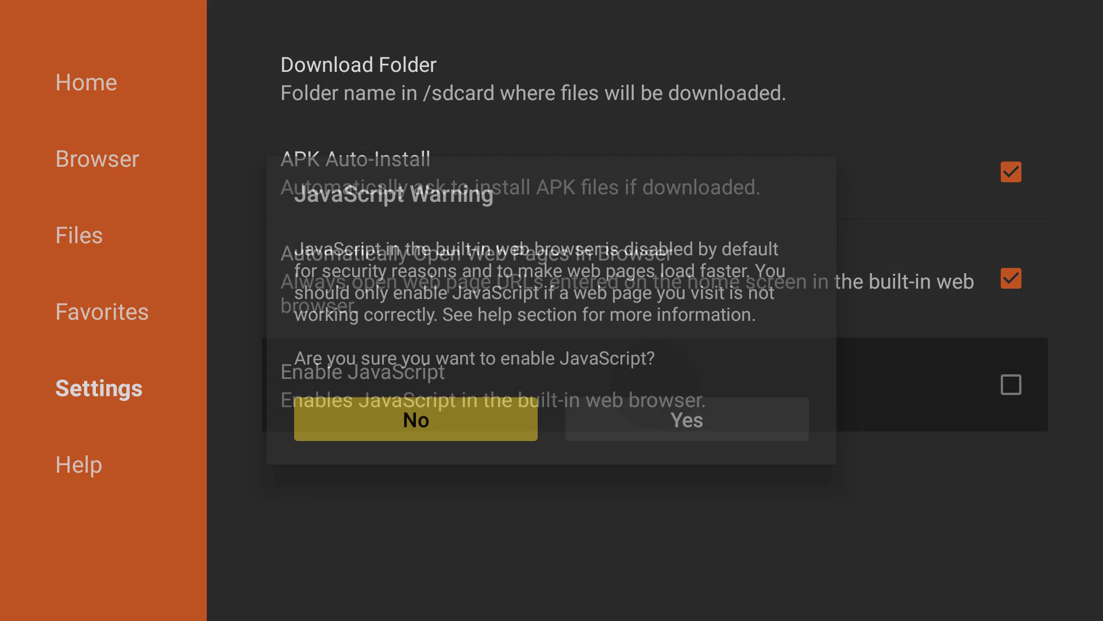
key(Right)
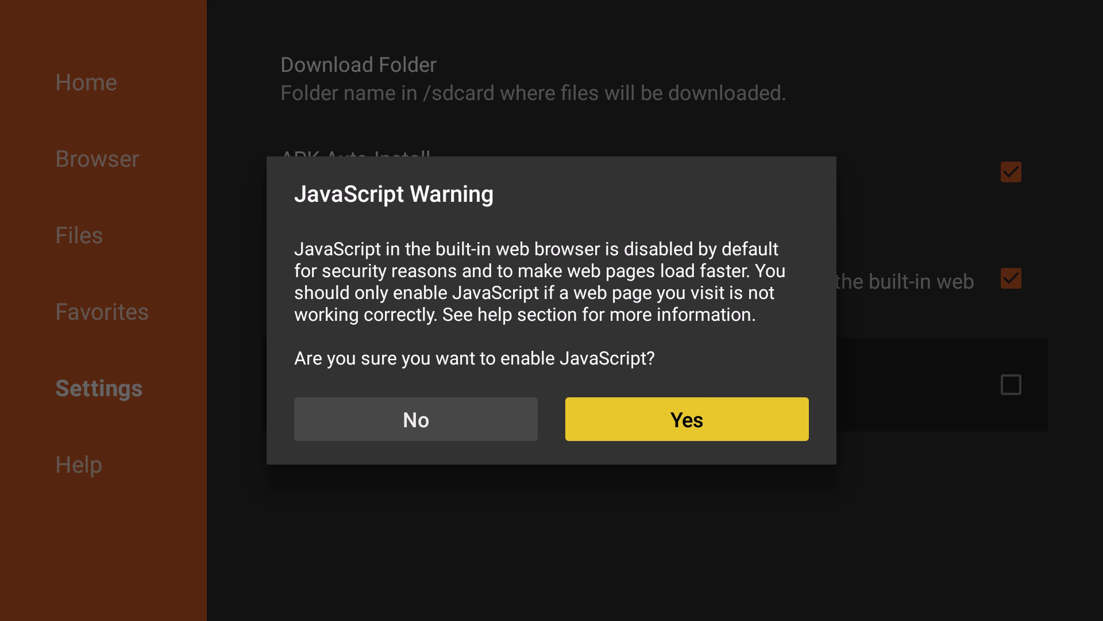
key(Return)
key(Left)
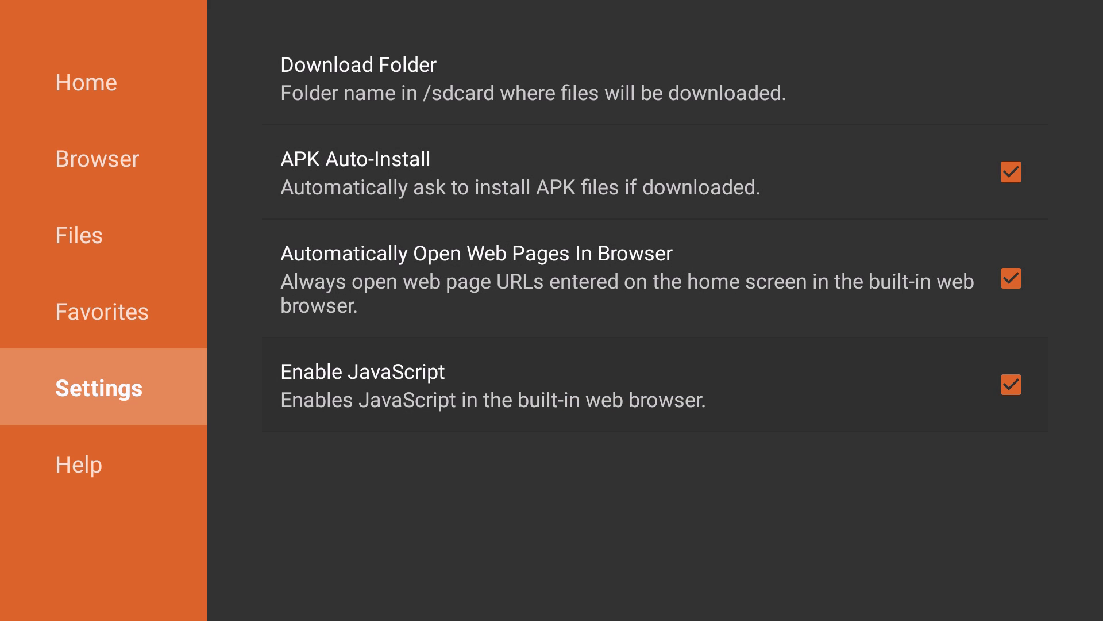
key(Up)
key(Up)
key(Up)
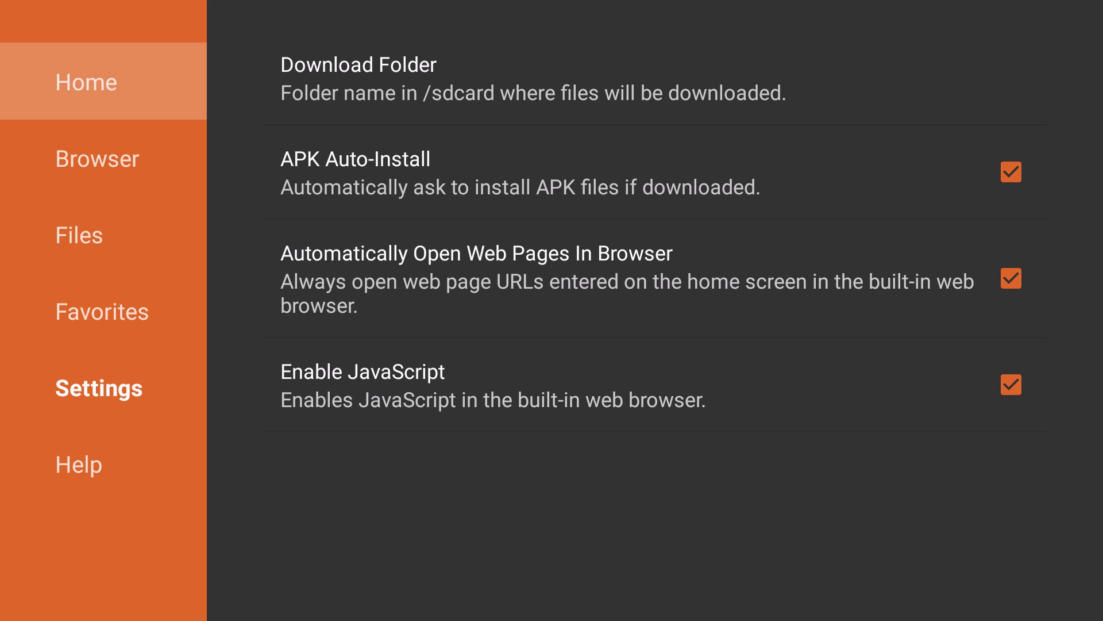
key(Return)
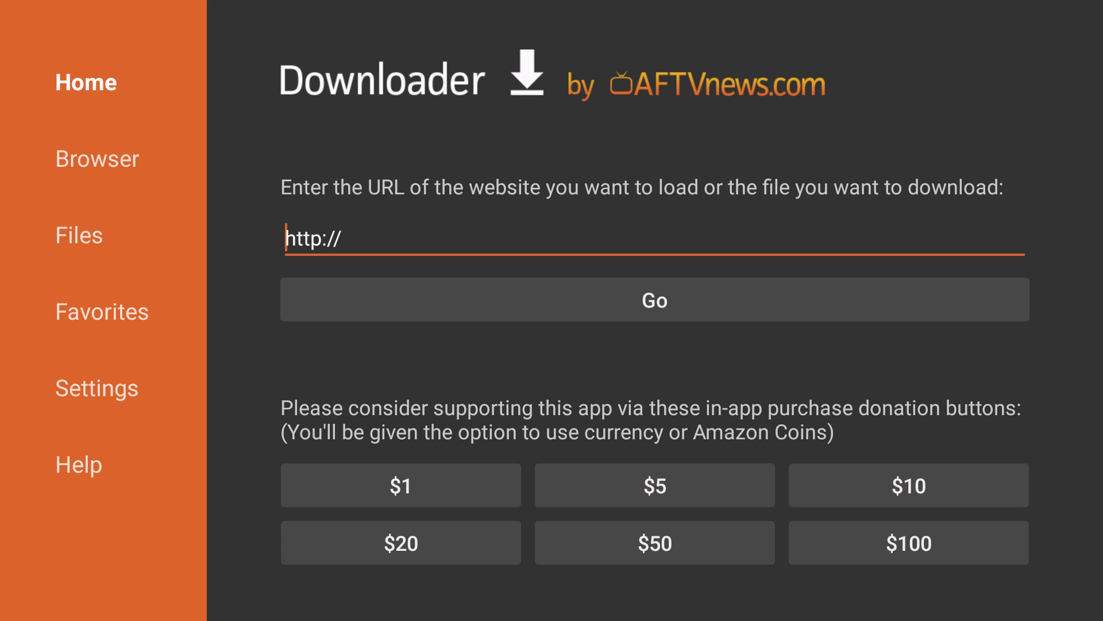
key(Return)
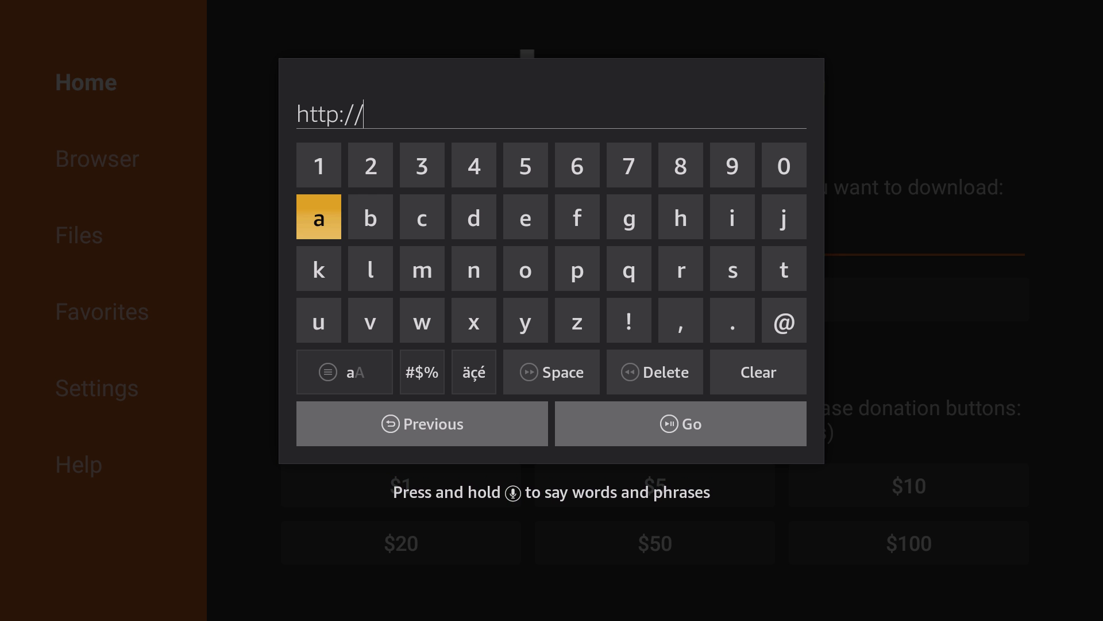
key(Down)
key(Down)
key(Down)
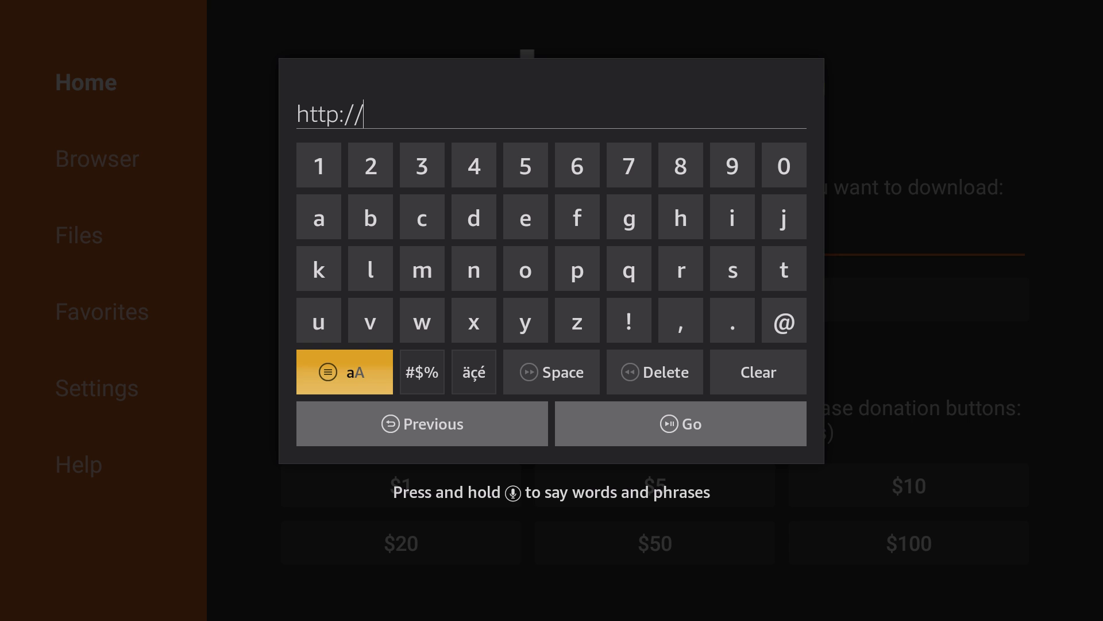
key(Left)
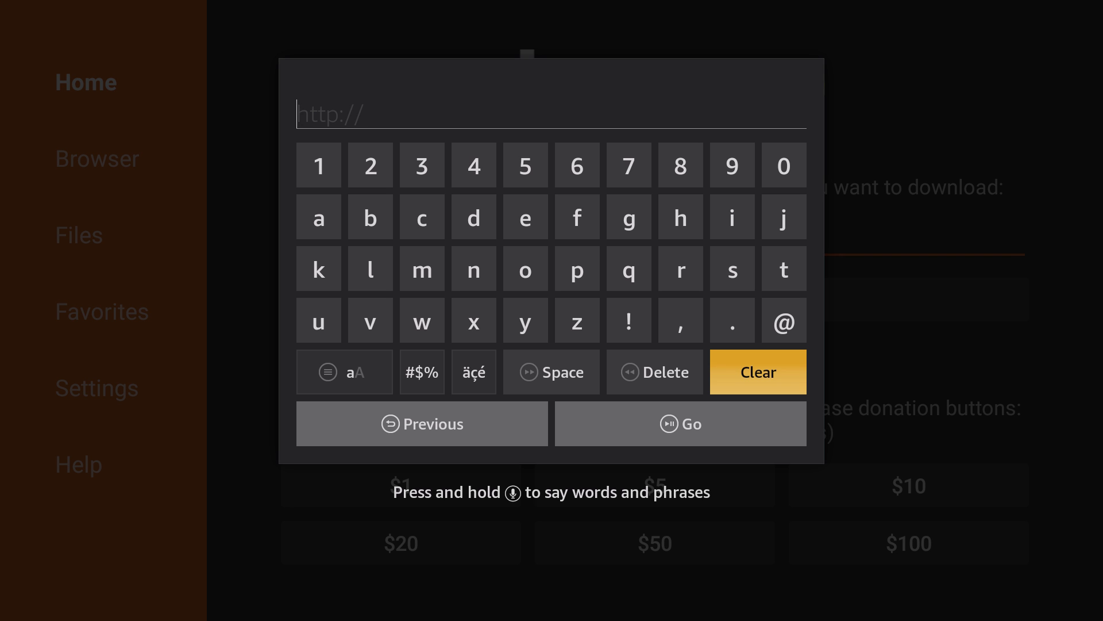
Step: Spell 'mayfairguides.net' into the address field on the on-screen keyboard
key(Down)
key(Left)
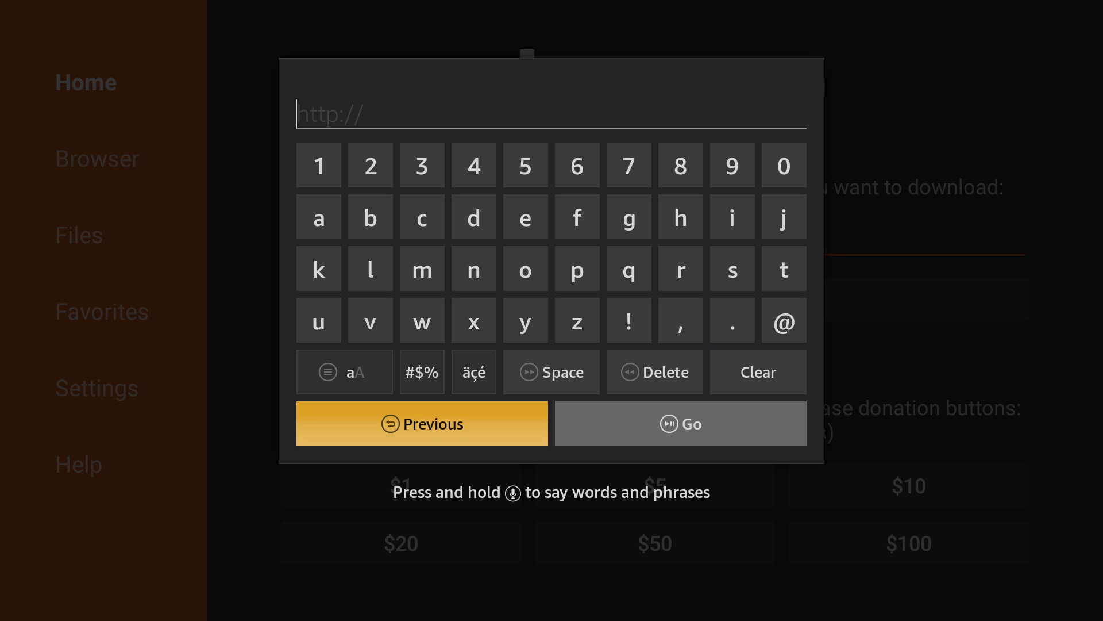
key(Up)
key(Up)
key(Up)
key(Return)
key(Left)
key(Left)
key(Up)
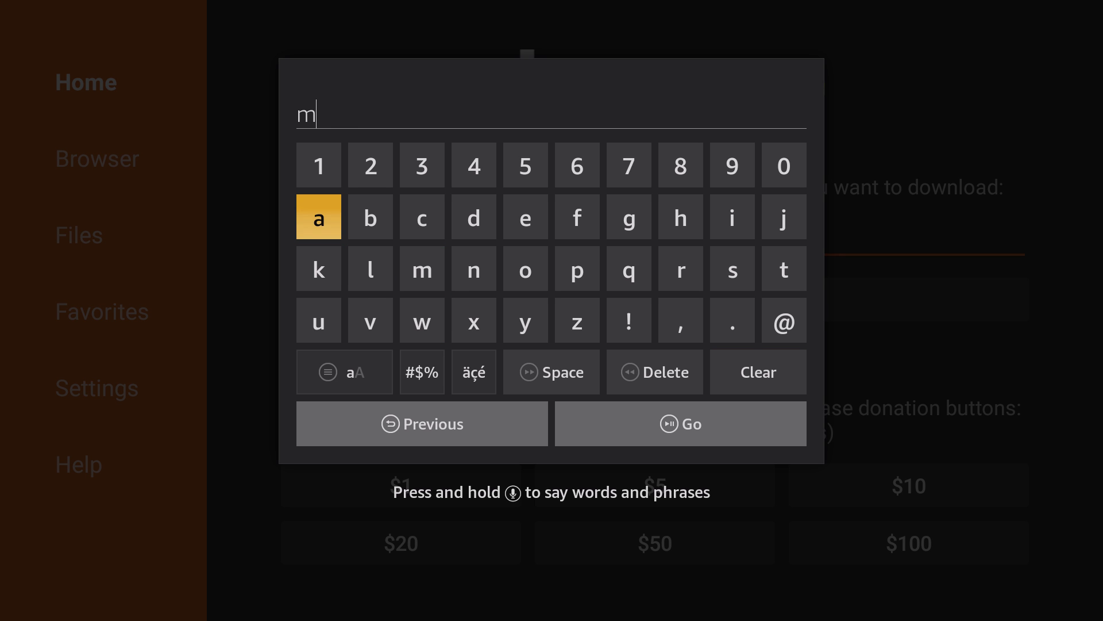
key(Return)
key(Down)
key(Down)
key(Down)
key(Right)
key(Right)
key(Right)
key(Up)
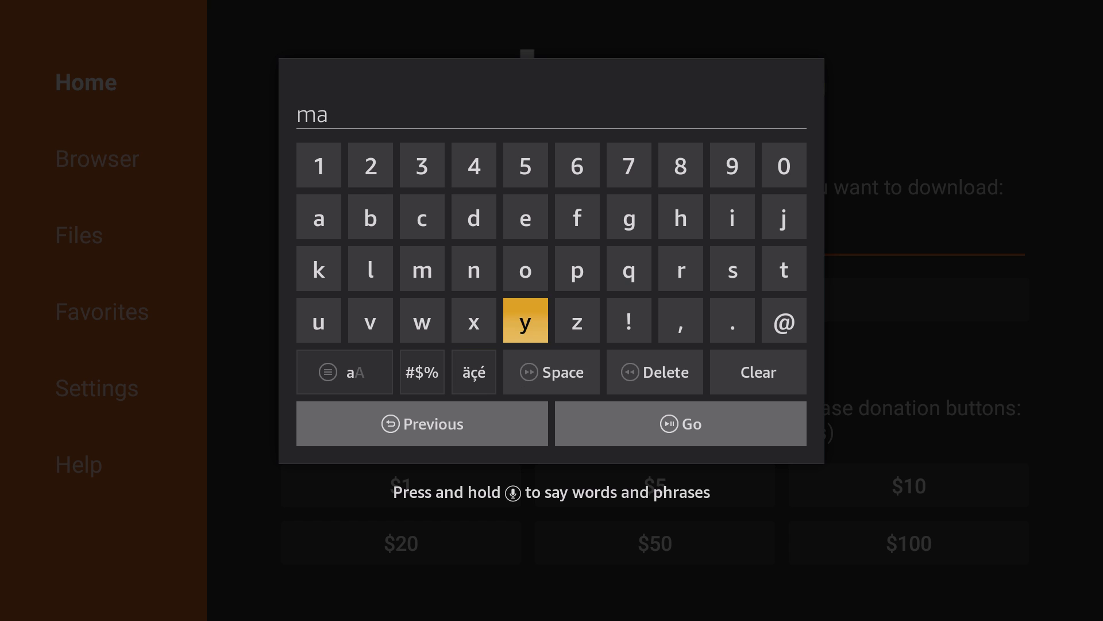
key(Return)
key(Up)
key(Up)
key(Right)
key(Return)
key(Left)
key(Left)
key(Left)
key(Left)
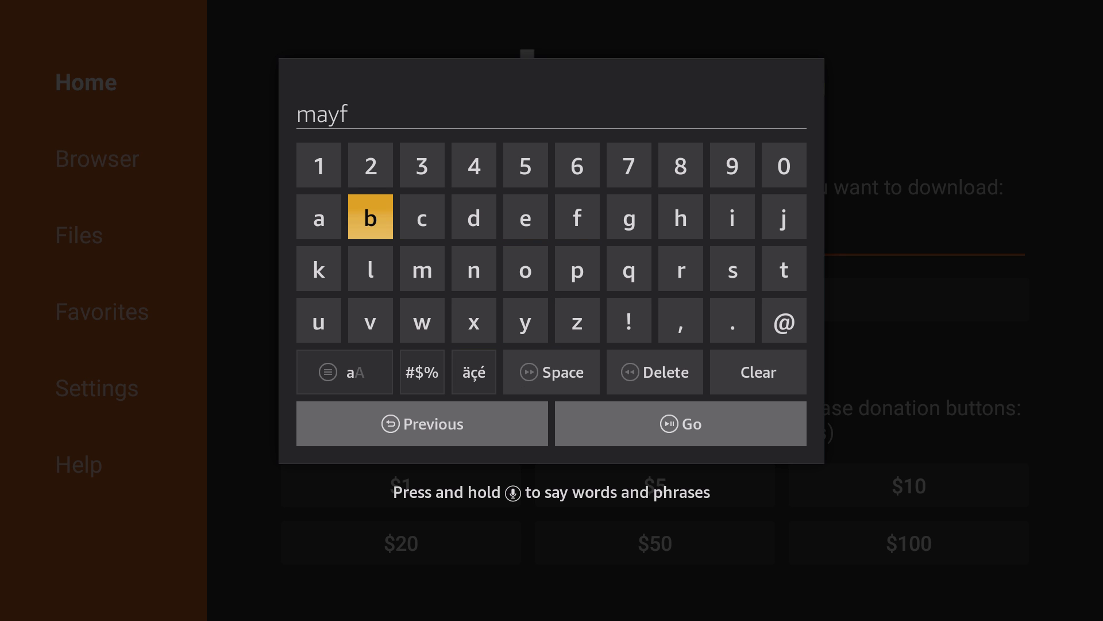
key(Left)
key(Return)
key(Left)
key(Left)
key(Return)
key(Down)
key(Left)
key(Return)
key(Left)
key(Up)
key(Return)
key(Right)
key(Right)
key(Right)
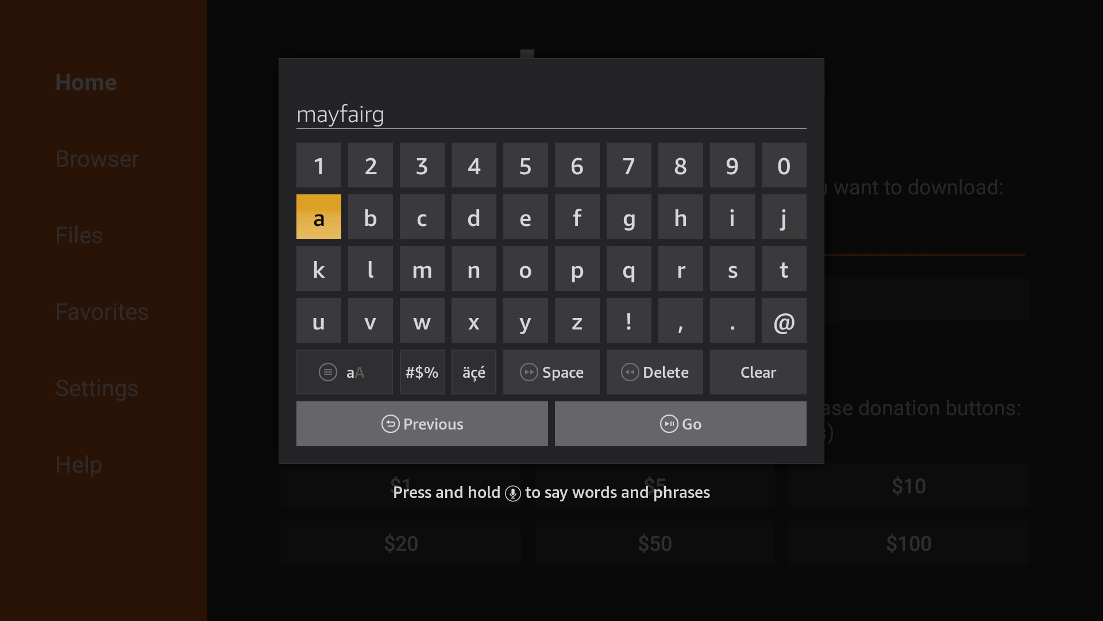
key(Right)
key(Down)
key(Down)
key(Left)
key(Return)
key(Up)
key(Up)
key(Left)
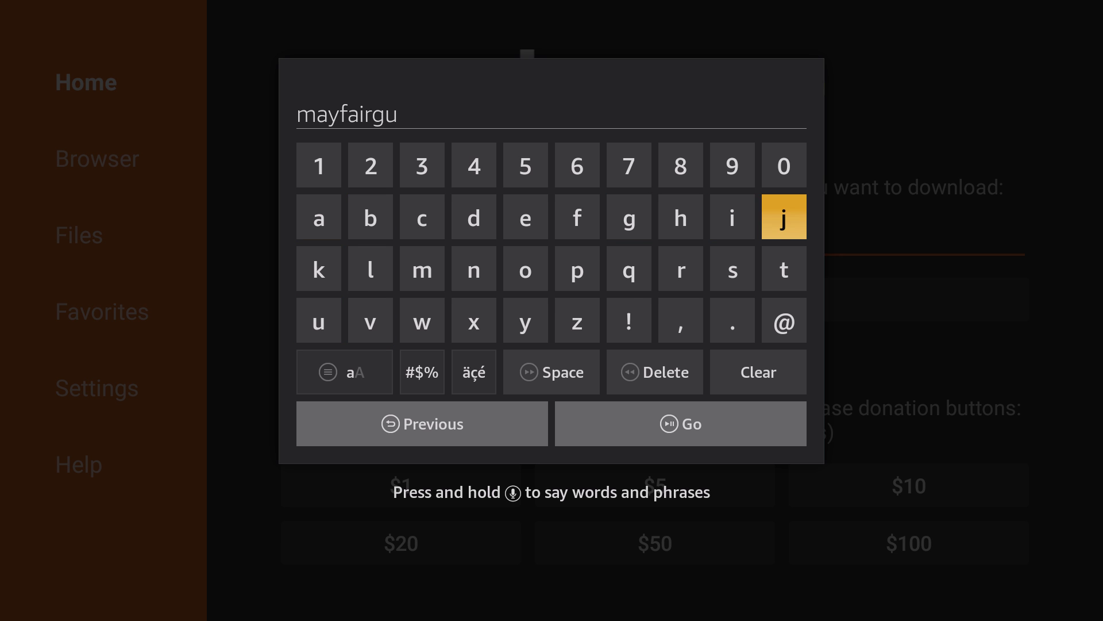
key(Left)
key(Return)
key(Left)
key(Left)
key(Left)
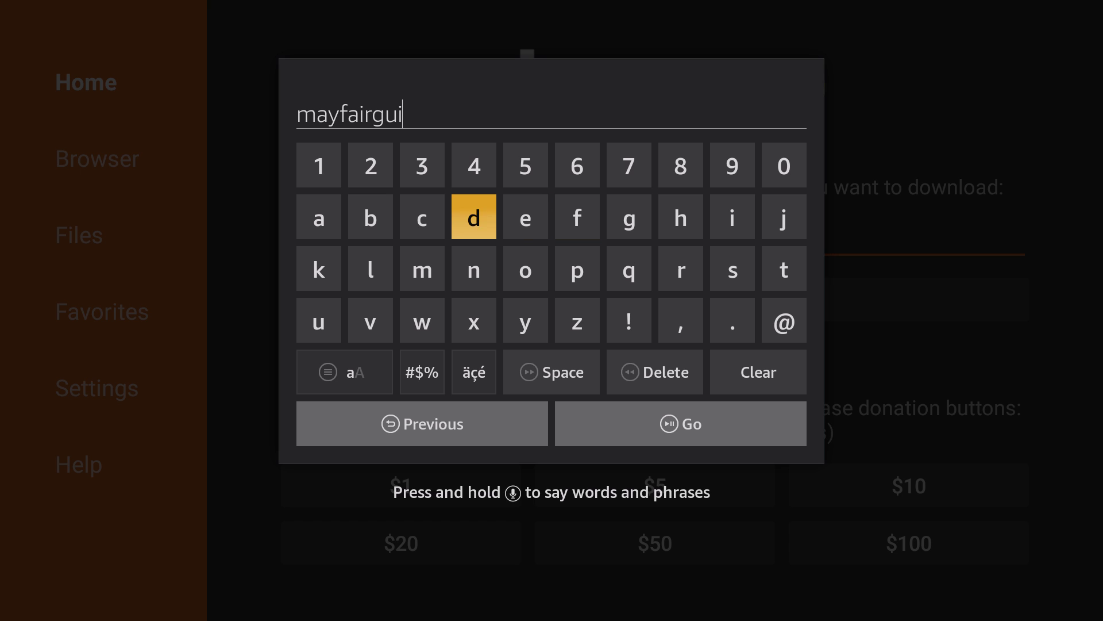
key(Return)
key(Right)
key(Return)
key(Right)
key(Right)
key(Right)
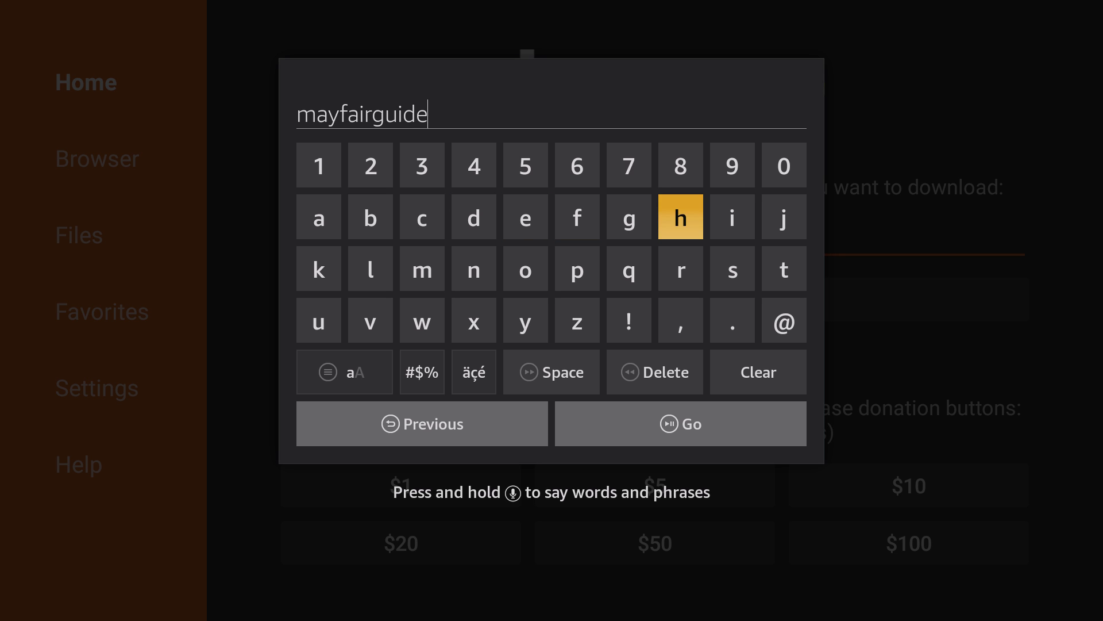
key(Right)
key(Down)
key(Return)
key(Down)
key(Return)
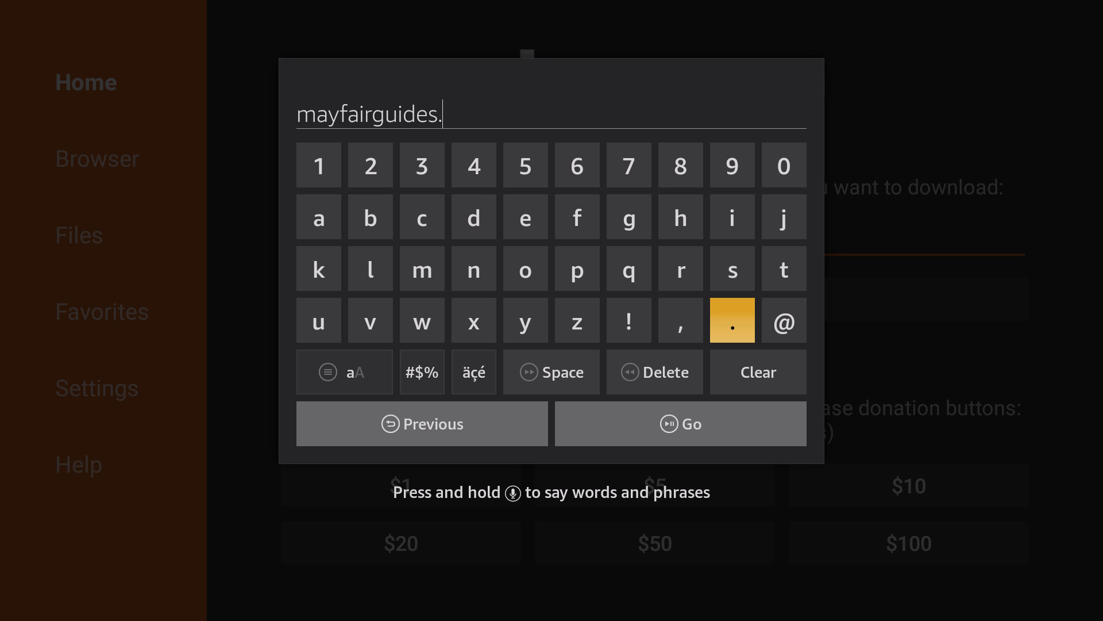
key(Right)
key(Right)
key(Right)
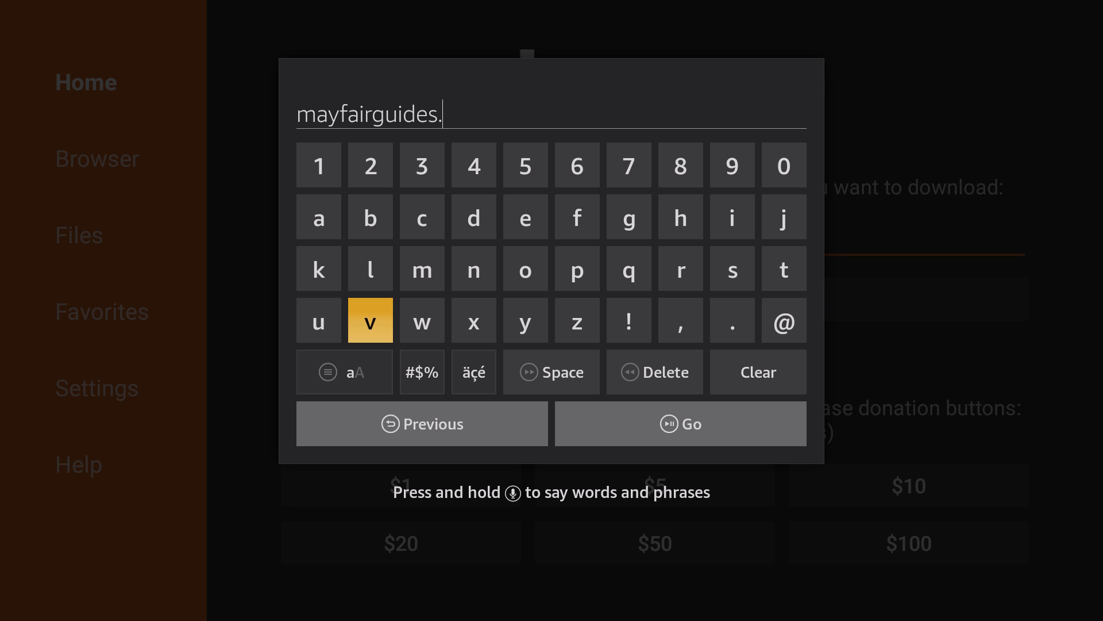
key(Right)
key(Right)
key(Up)
key(Return)
key(Up)
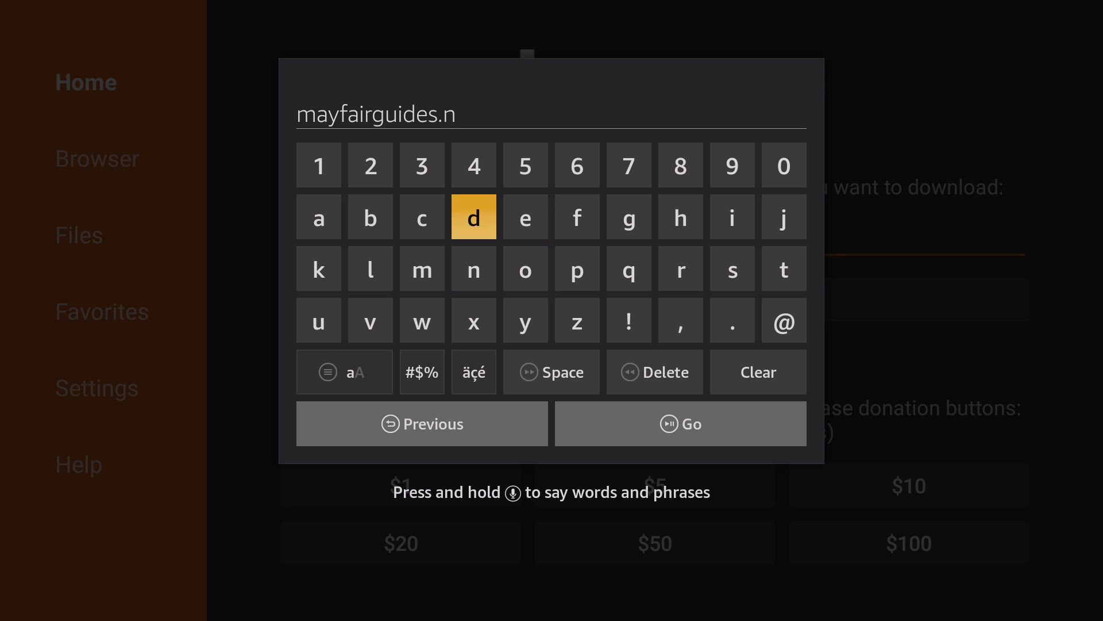
key(Right)
key(Return)
key(Down)
key(Right)
key(Right)
key(Right)
key(Return)
key(Right)
key(Right)
key(Right)
key(Down)
key(Down)
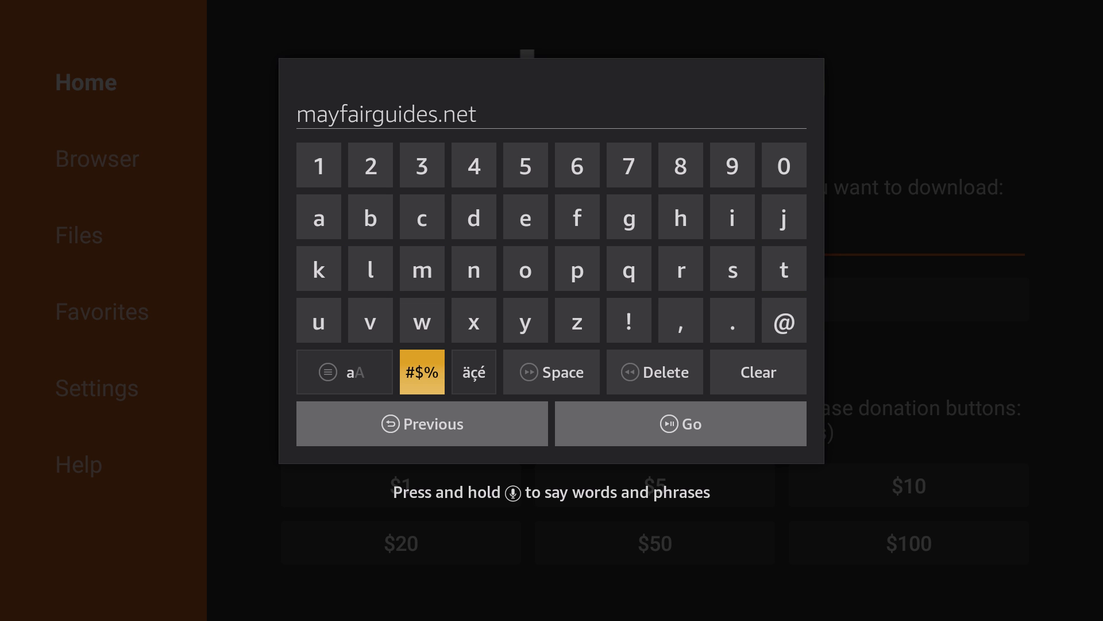
Step: Append '/apk' using the symbol keys for the slash, and submit the address with Go
key(Return)
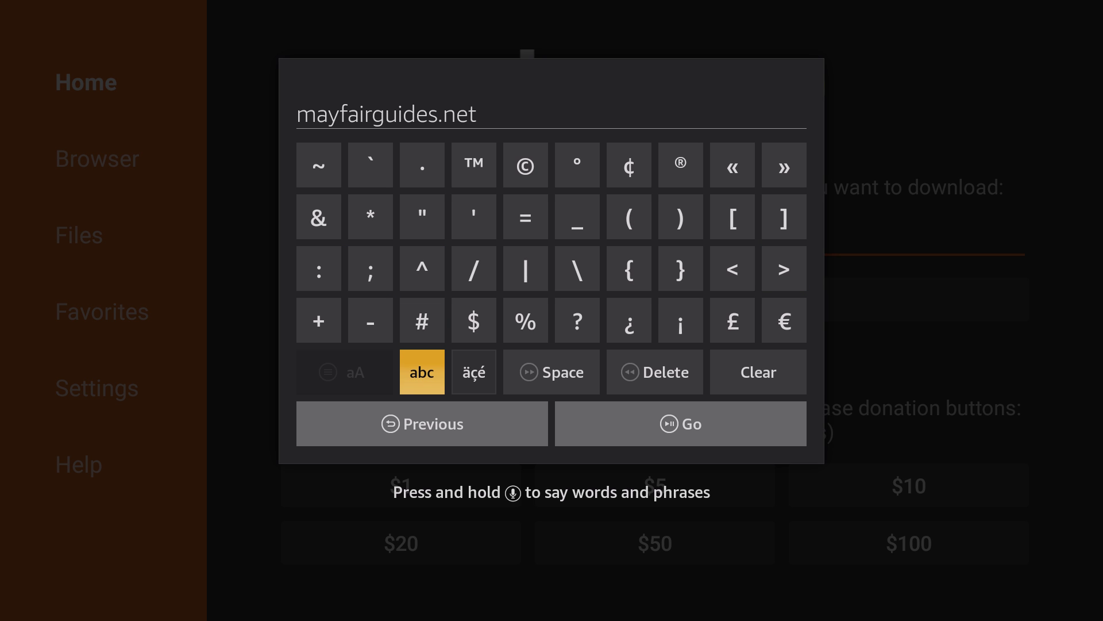
key(Up)
key(Up)
key(Right)
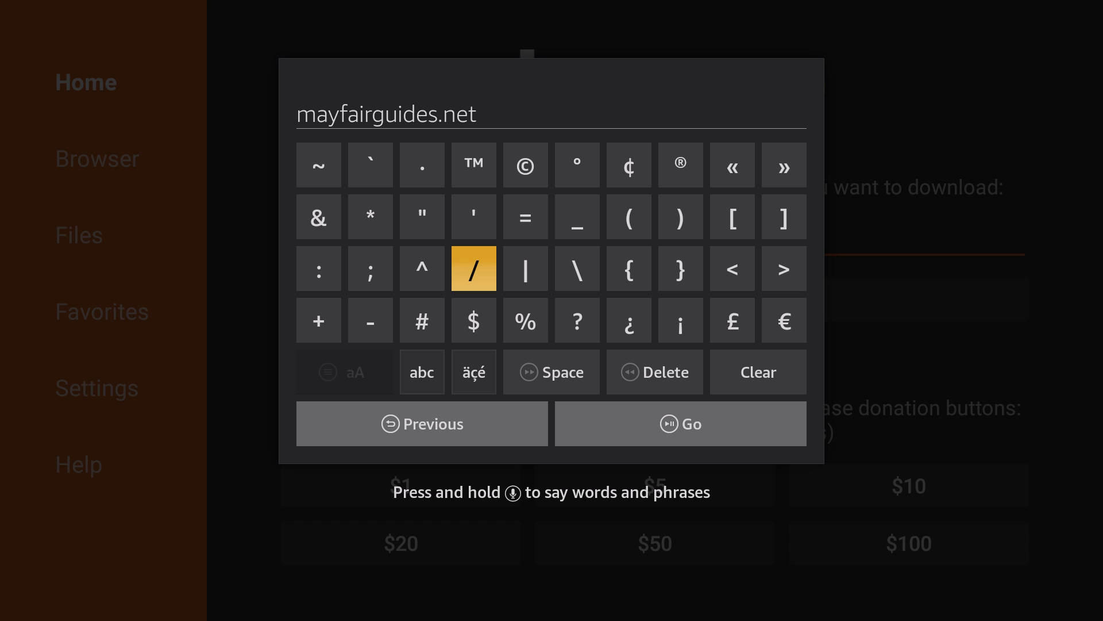
key(Return)
key(Left)
key(Down)
key(Down)
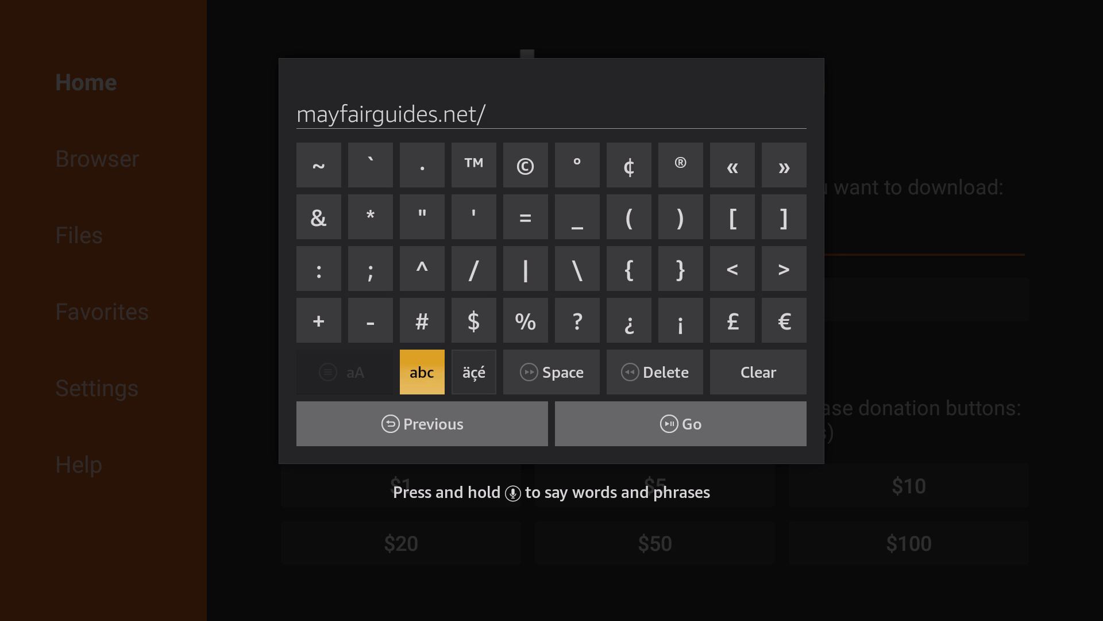
key(Return)
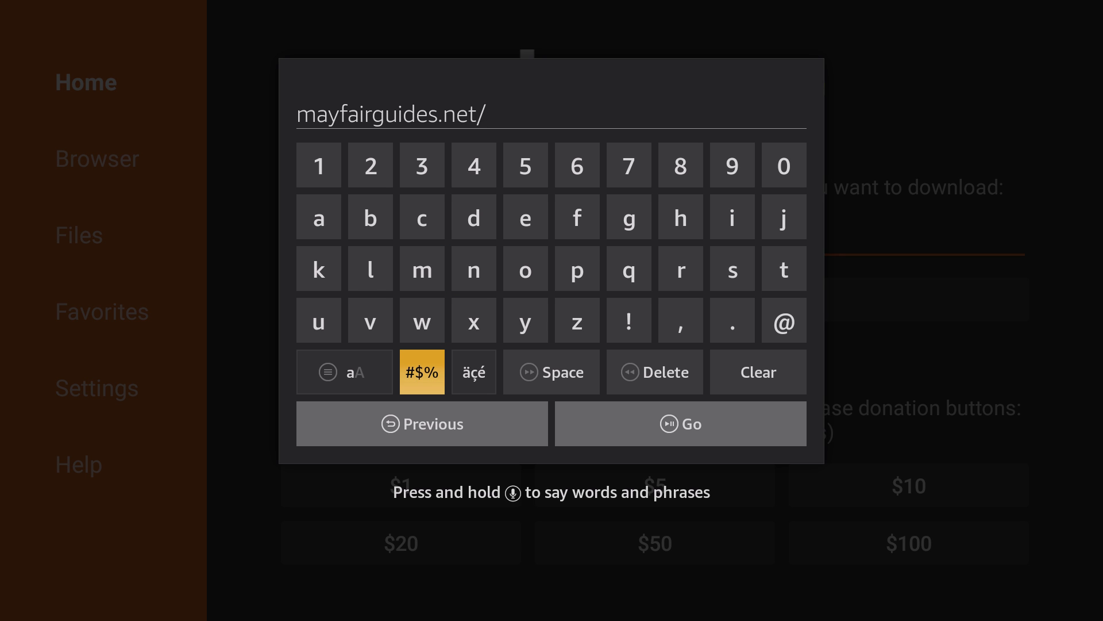
key(Up)
key(Up)
key(Up)
key(Left)
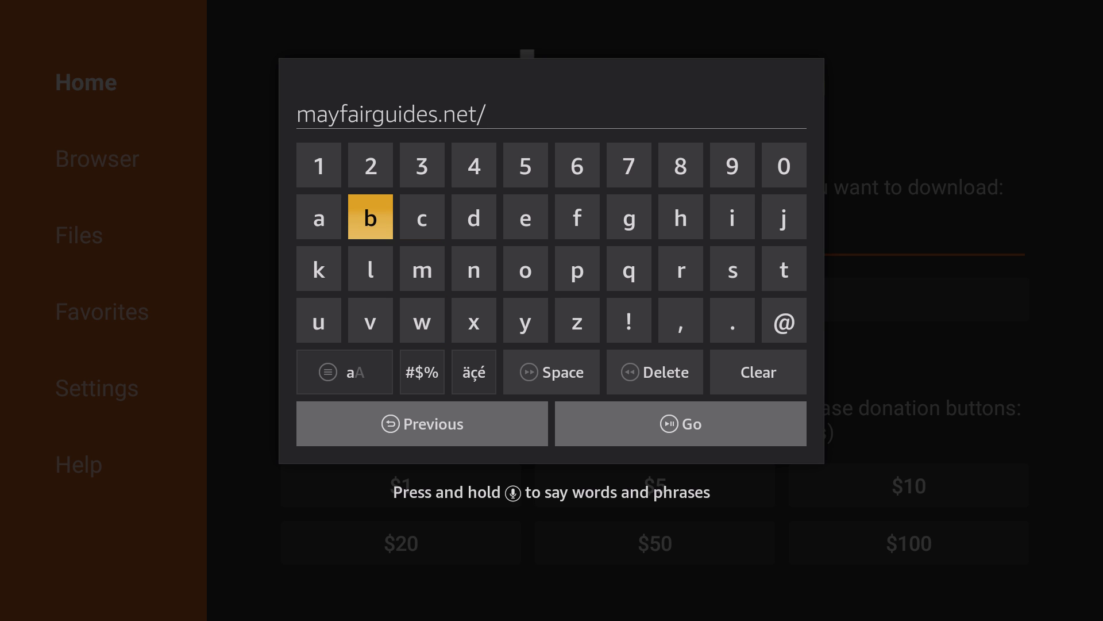
key(Left)
key(Return)
key(Down)
key(Right)
key(Right)
key(Right)
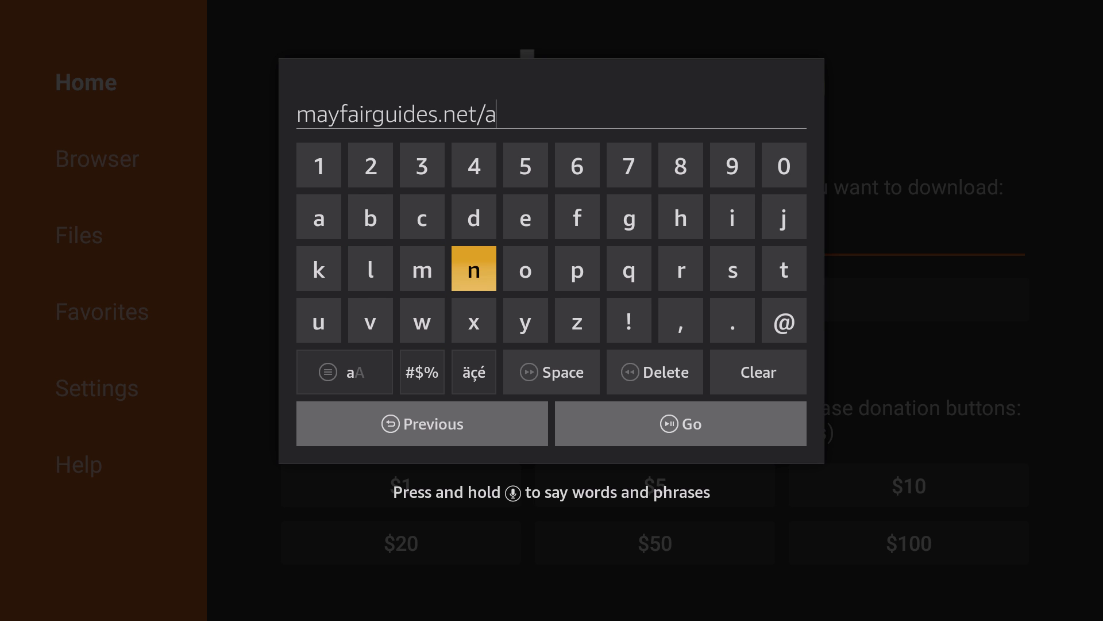
key(Right)
key(Right)
key(Return)
key(Left)
key(Left)
key(Left)
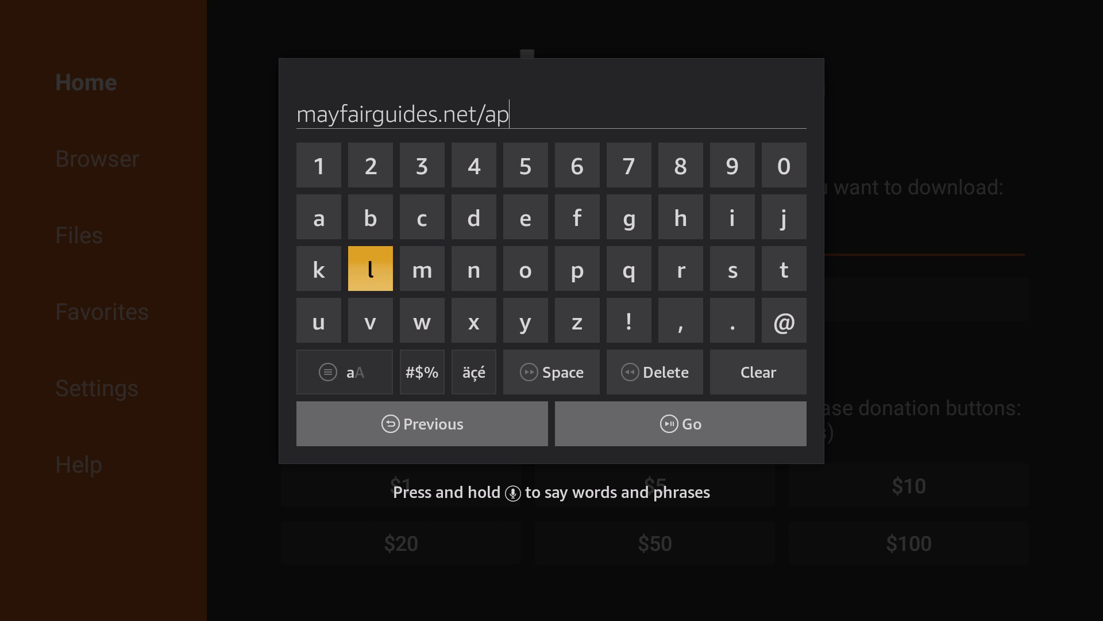
key(Left)
key(Return)
key(Down)
key(Down)
key(Down)
key(Right)
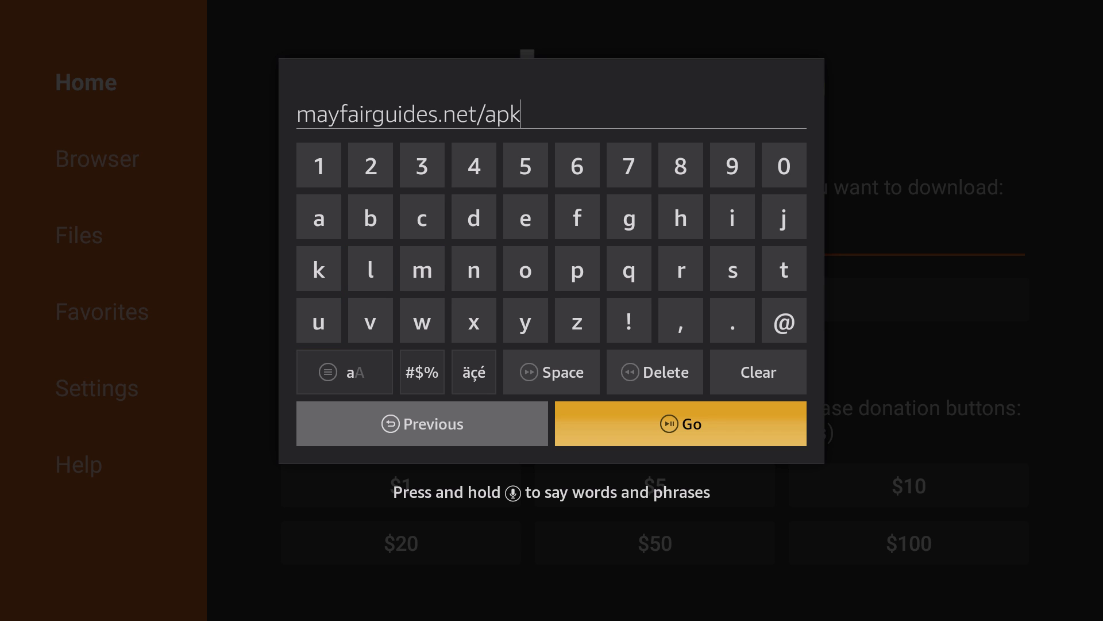
key(Return)
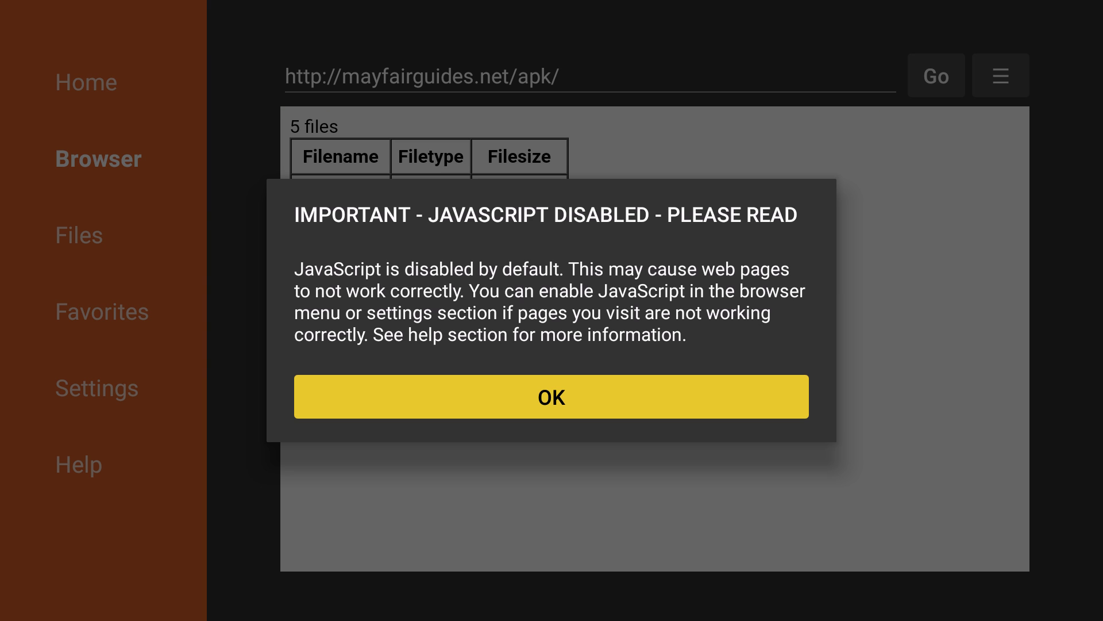
Step: Dismiss the JavaScript-disabled notice and download mtvgp.apk from the file listing
key(Return)
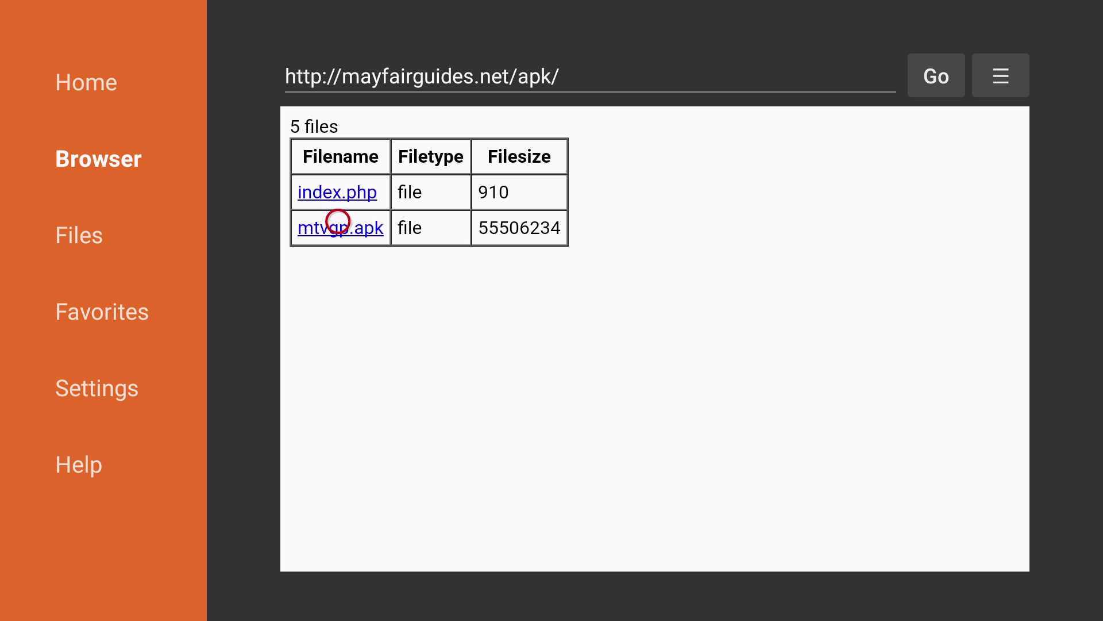
click(338, 230)
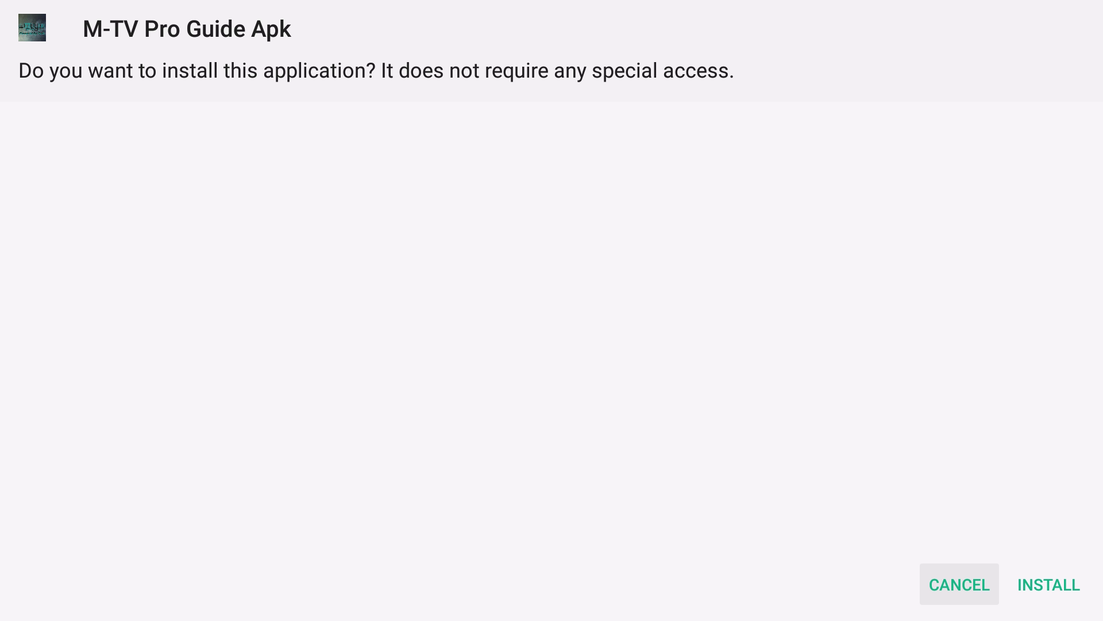
Step: Install M-TV Pro Guide Apk and close the 'App installed' screen with Done
key(Right)
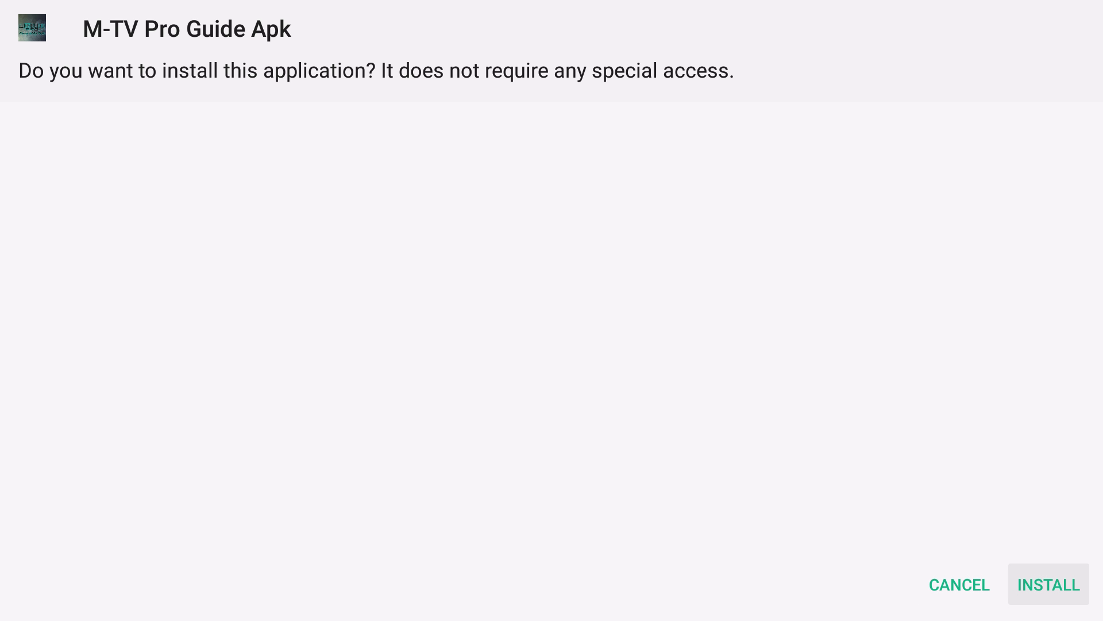
key(Return)
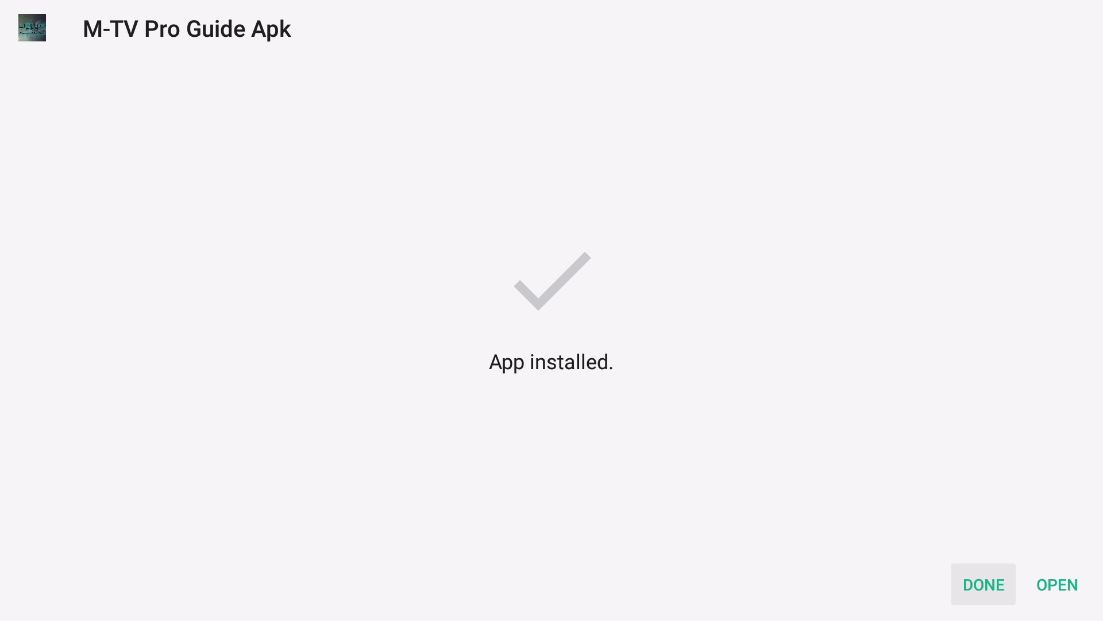
key(Return)
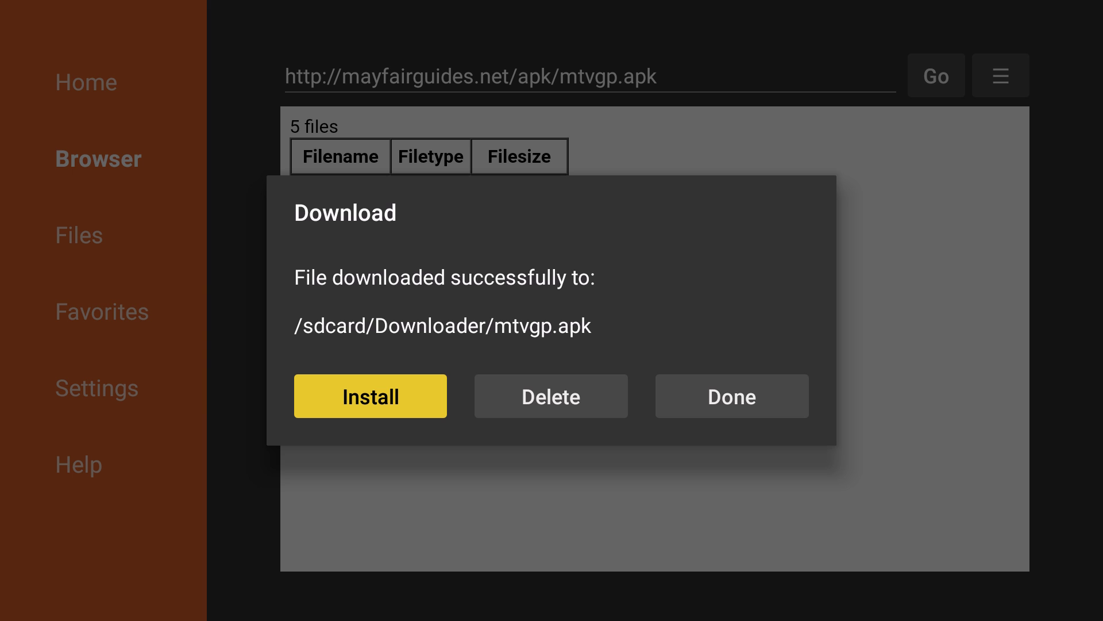
Step: Delete the downloaded mtvgp.apk file and confirm the deletion
key(Right)
key(Return)
key(Left)
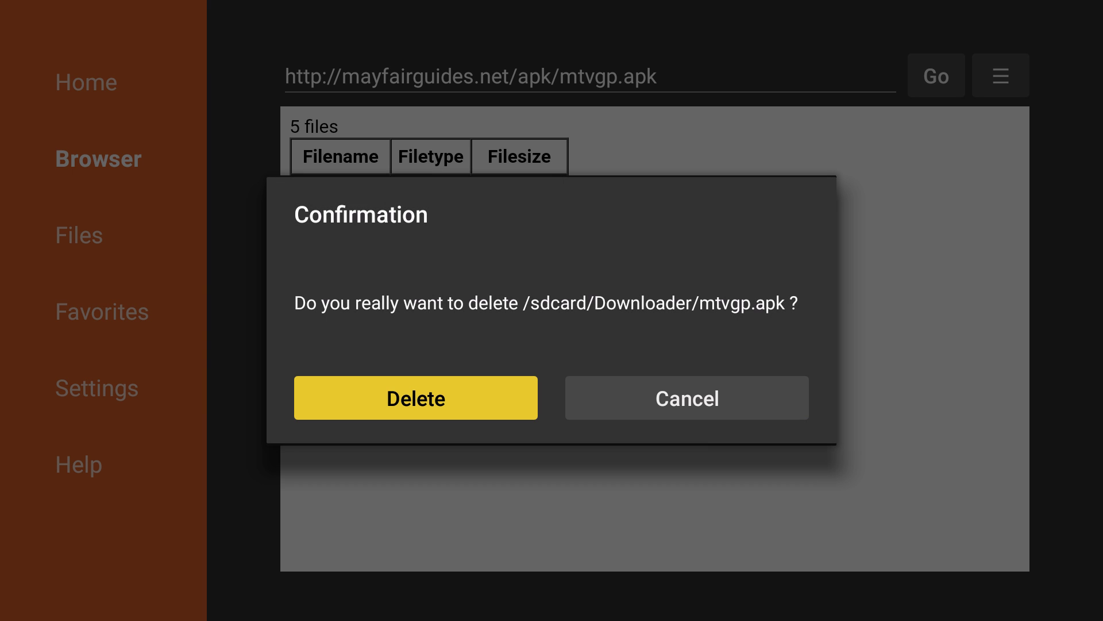
key(Return)
Step: Go to Downloader's Home page and exit the app to the Fire TV home screen
key(Left)
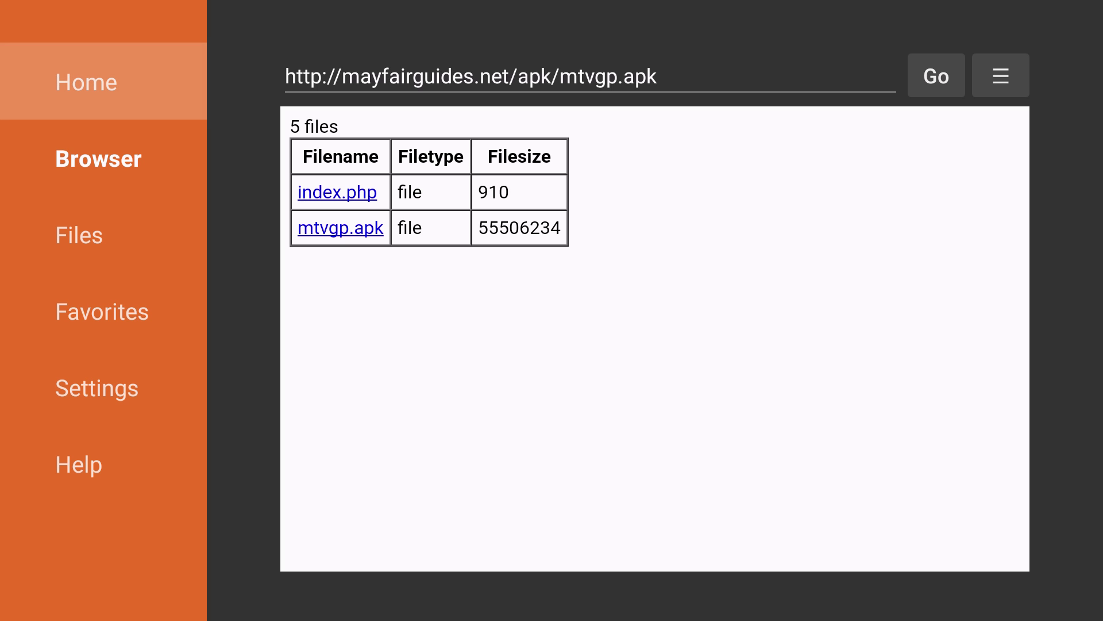
key(Return)
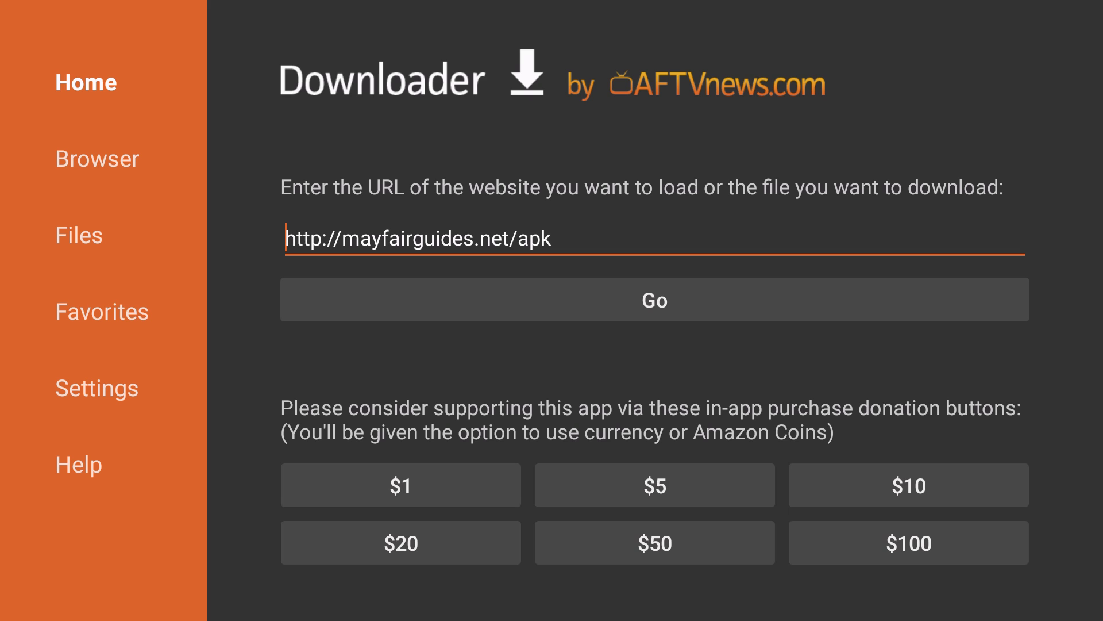
key(Escape)
key(Escape)
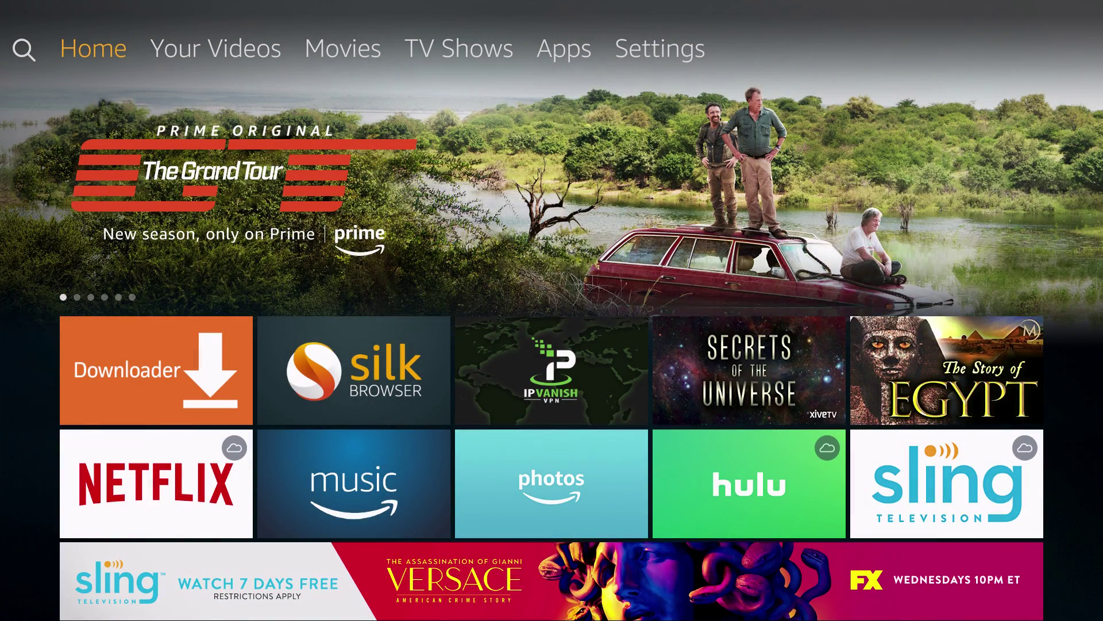
Step: Go to the Fire TV Settings page and open the Applications category
key(Down)
key(Down)
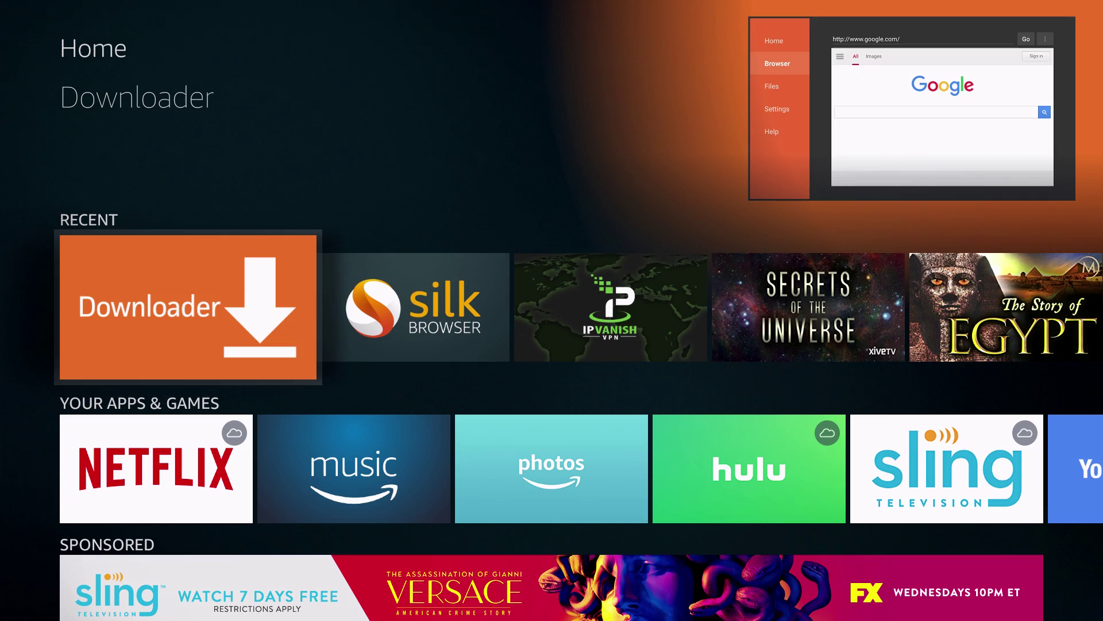
key(Up)
key(Up)
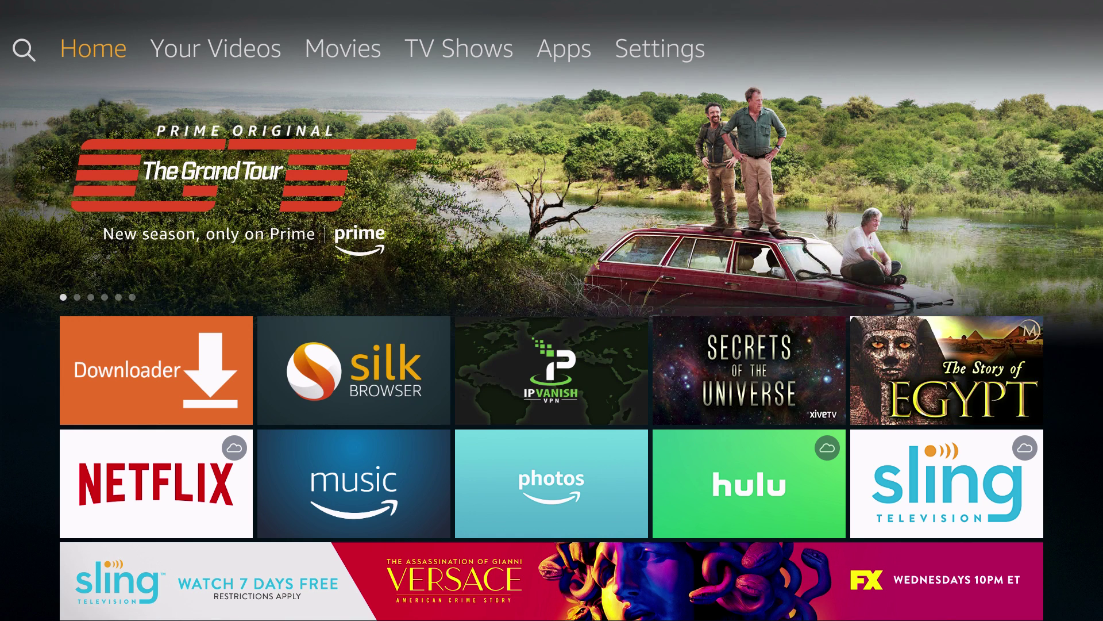
key(Right)
key(Right)
key(Right)
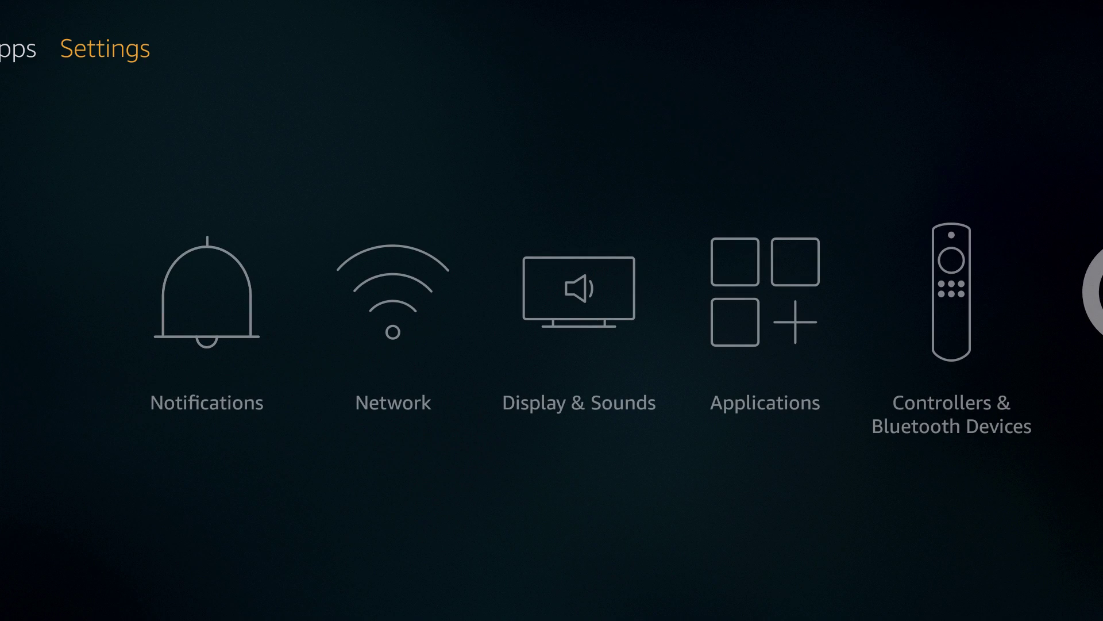
key(Down)
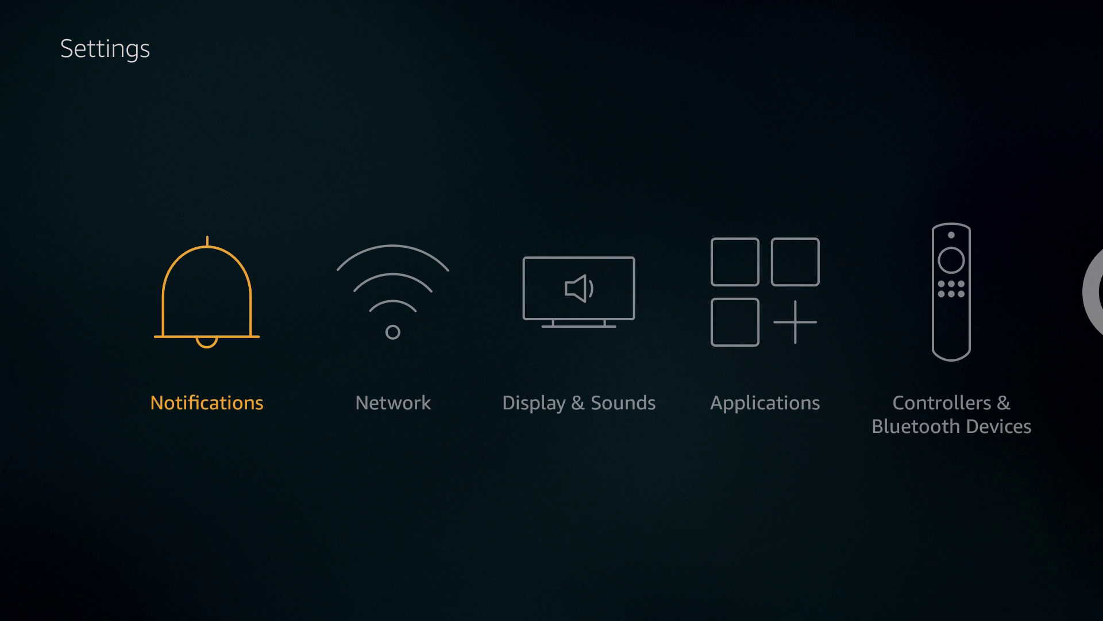
key(Right)
key(Right)
key(Right)
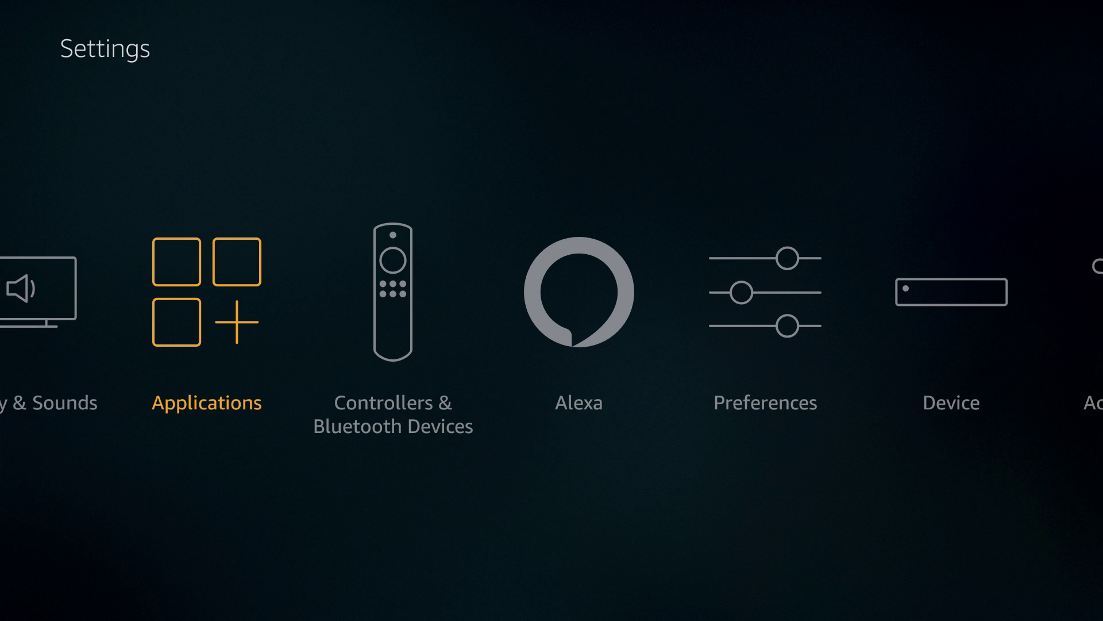
key(Return)
Step: From Manage Installed Applications, open the page for M-TV Pro Guide Apk (version 1.5, 77.06 MB)
key(Down)
key(Down)
key(Down)
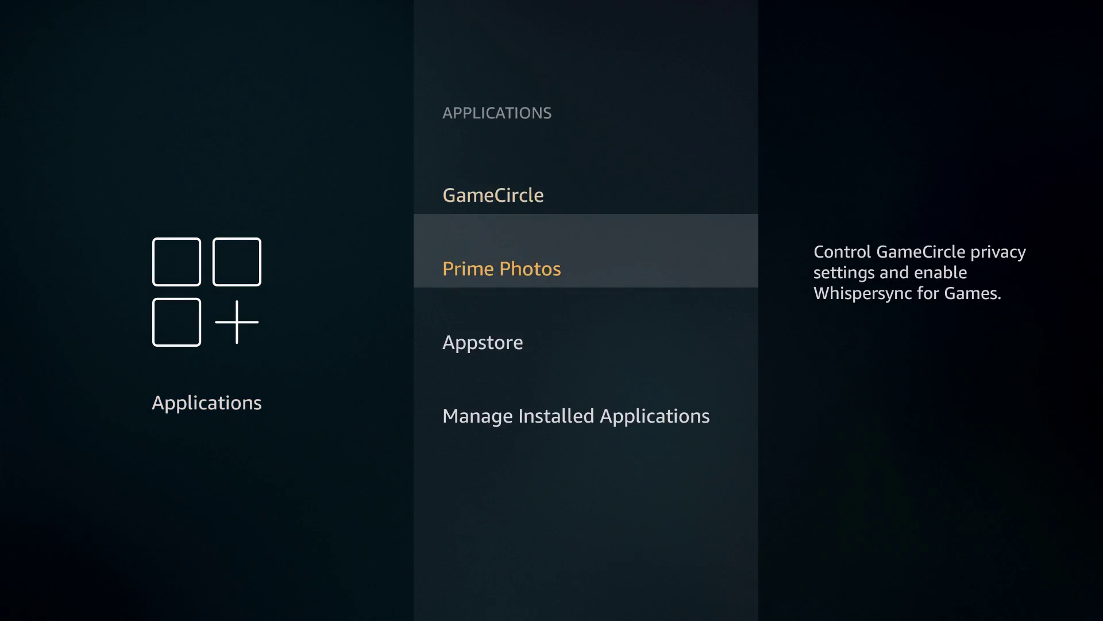
key(Down)
key(Down)
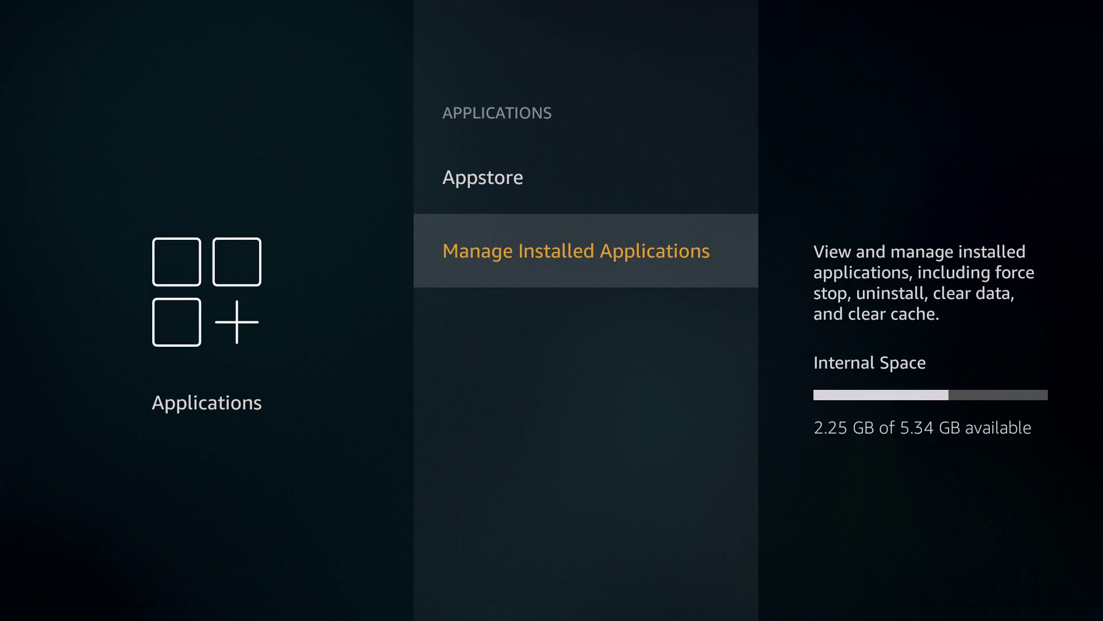
key(Return)
key(Down)
key(Down)
key(Down)
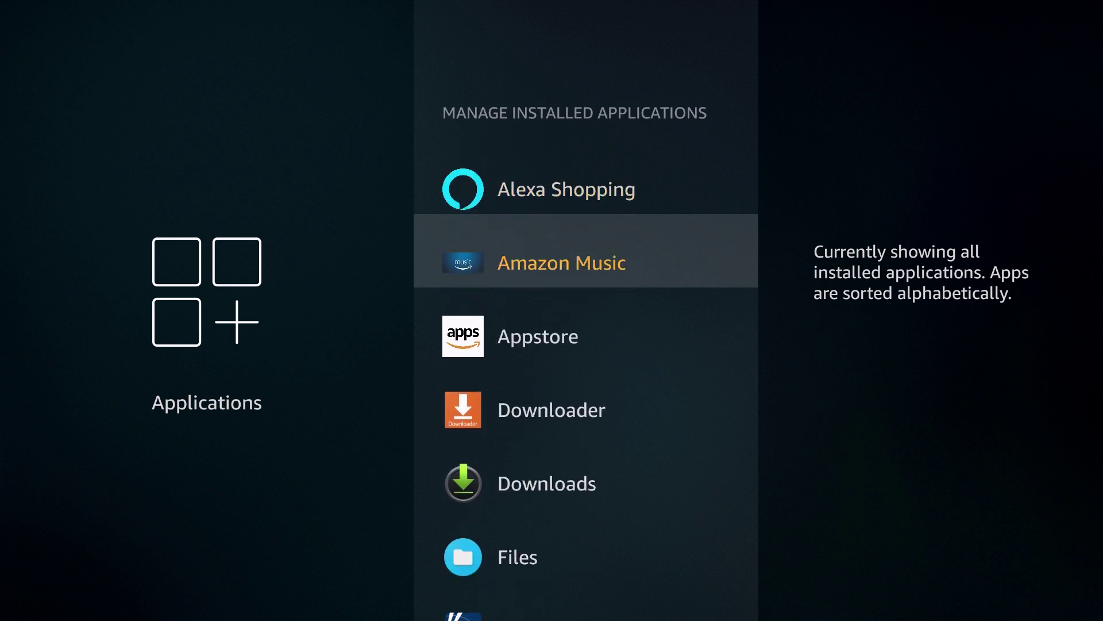
key(Down)
key(Down)
key(Down)
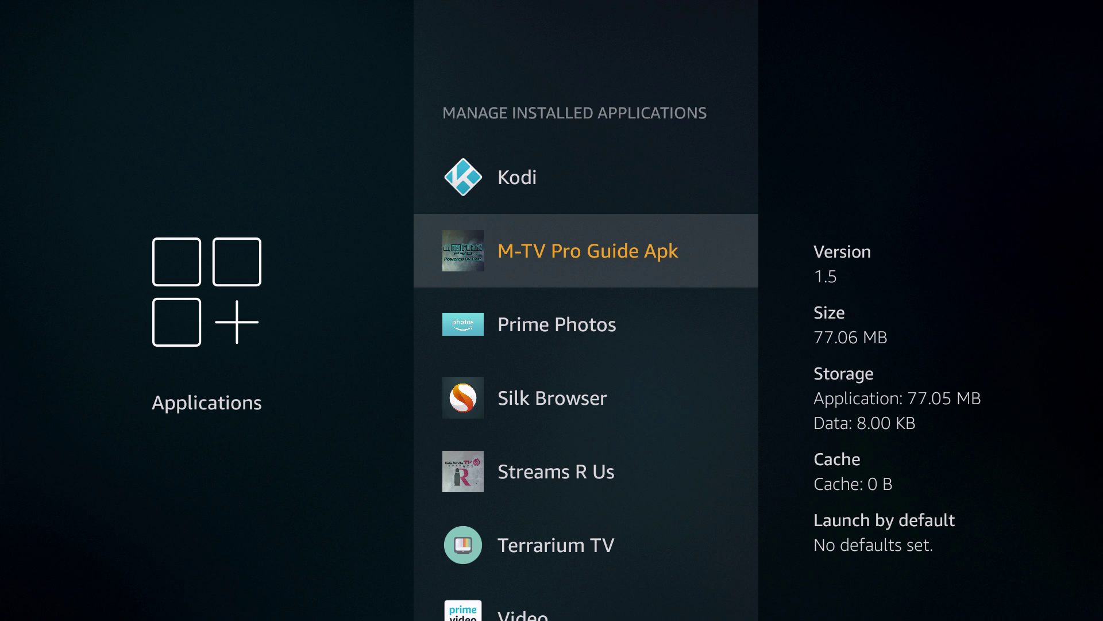
key(Return)
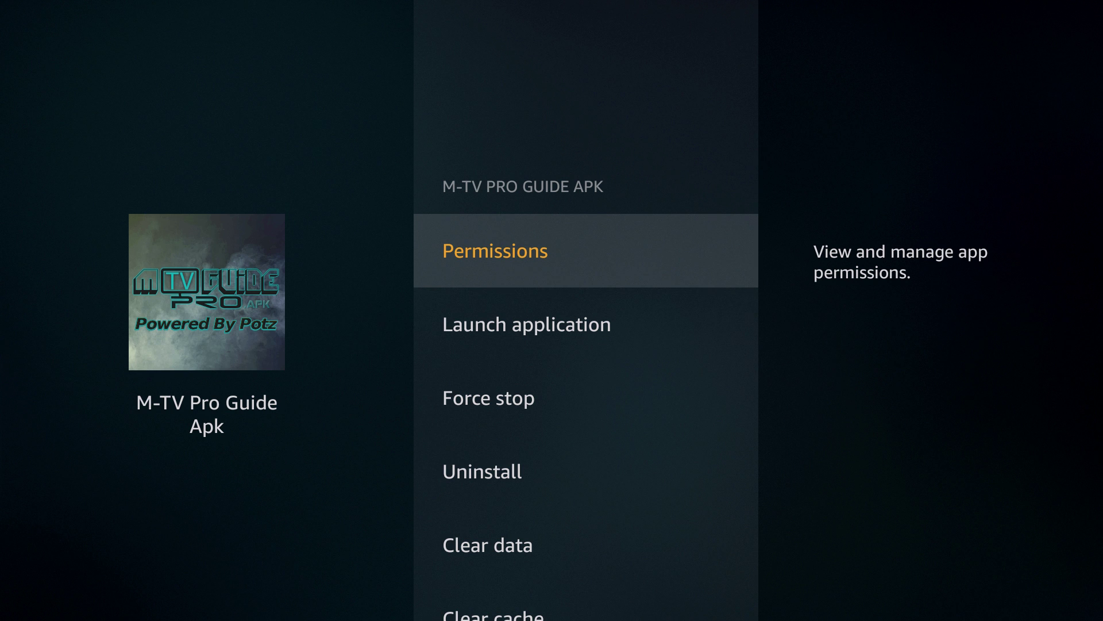
Step: Check the Clear cache entry, then return focus to Launch application
key(Down)
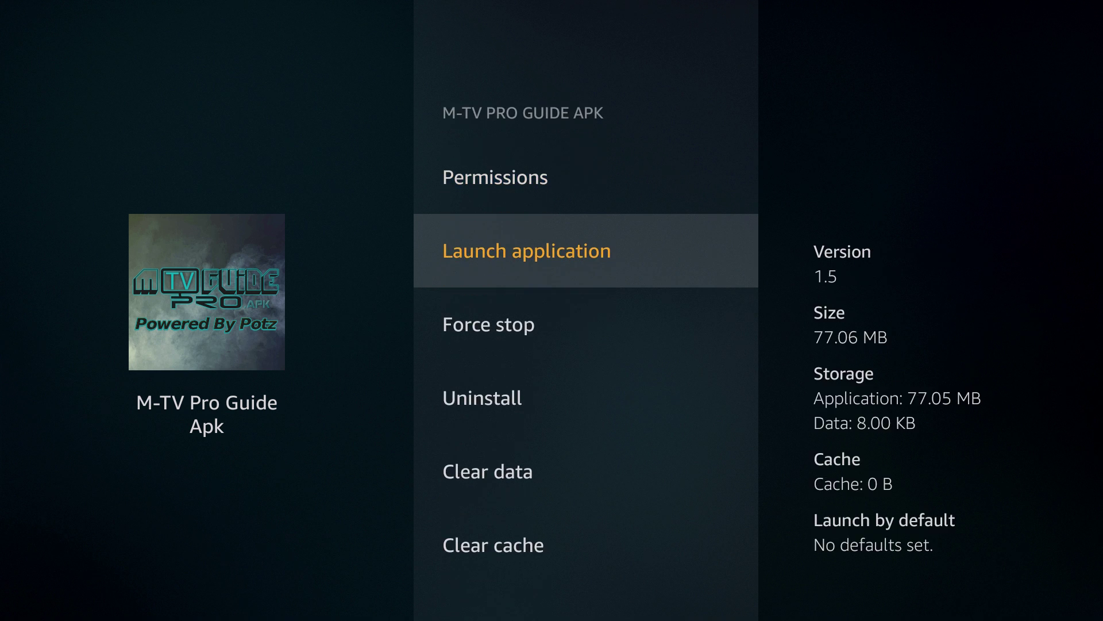
key(Down)
key(Down)
key(Down)
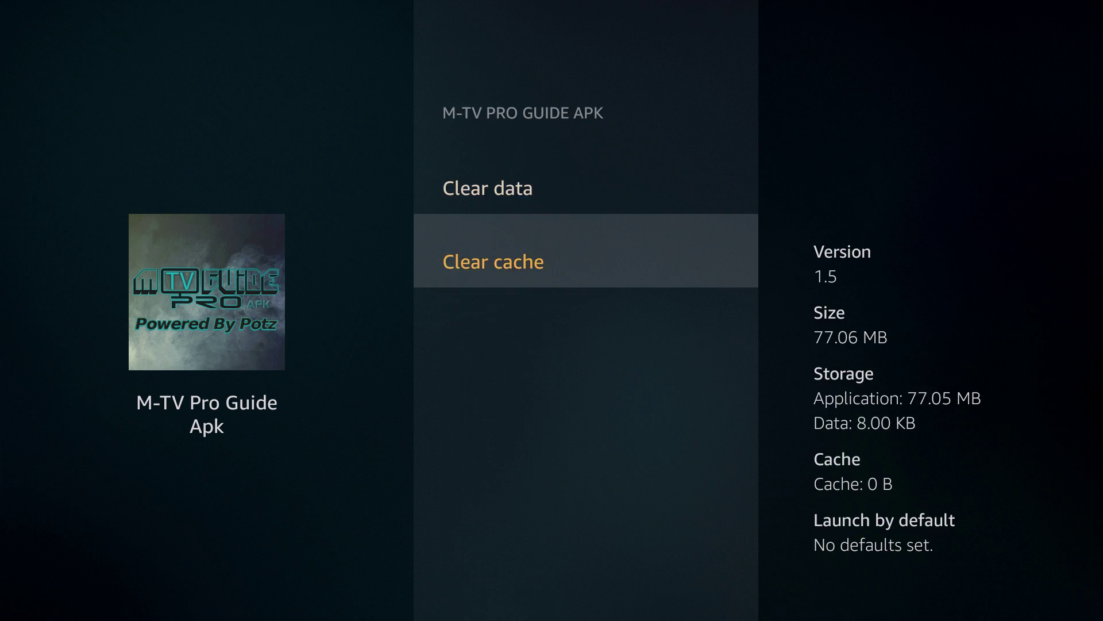
key(Up)
key(Up)
key(Up)
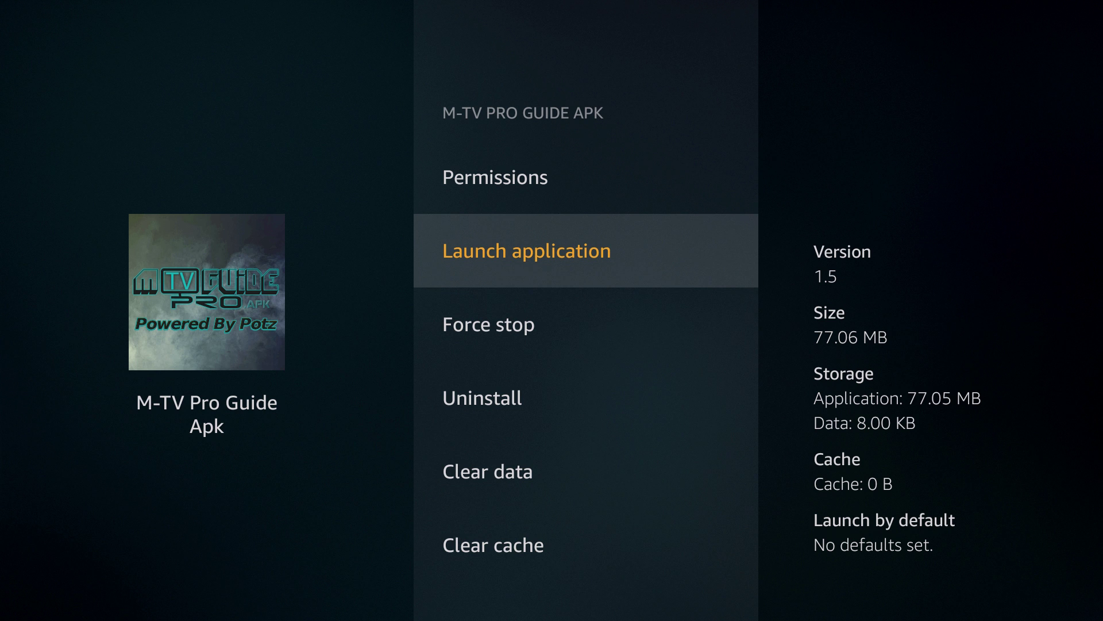
Step: Launch M-TV Pro Guide, allow access to photos, media and files, and select the Mayfair Guide PRO password field
key(Return)
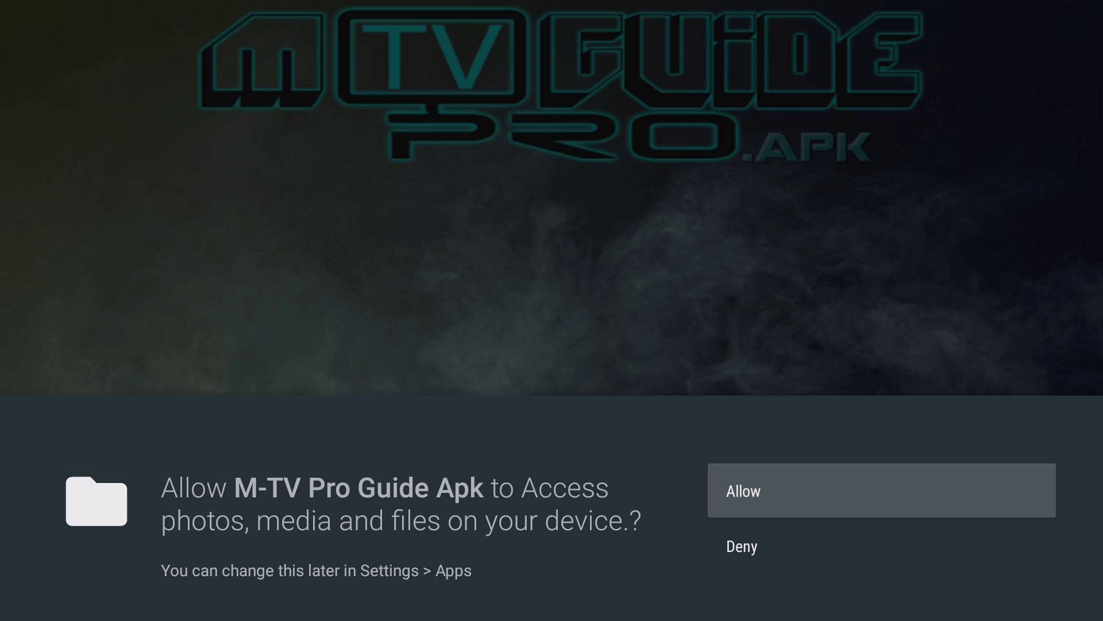
key(Return)
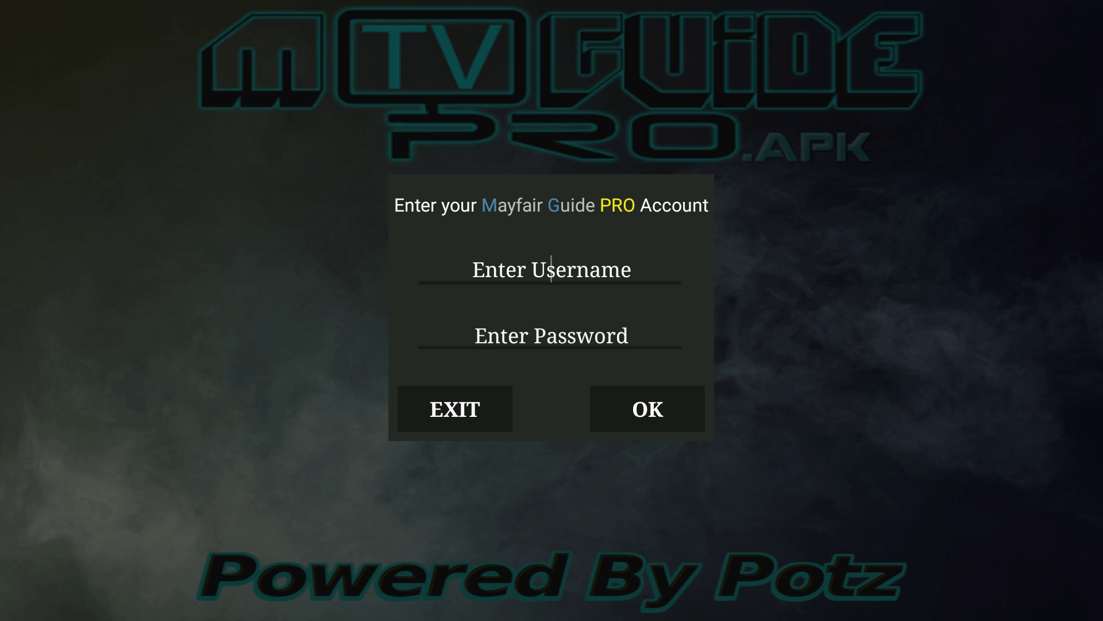
click(551, 334)
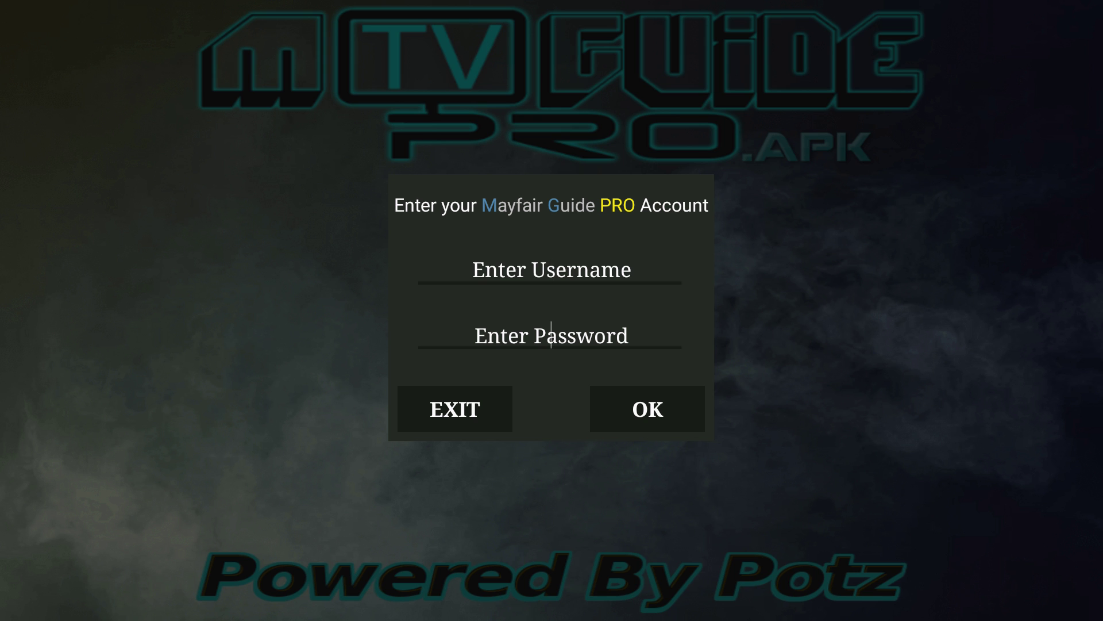